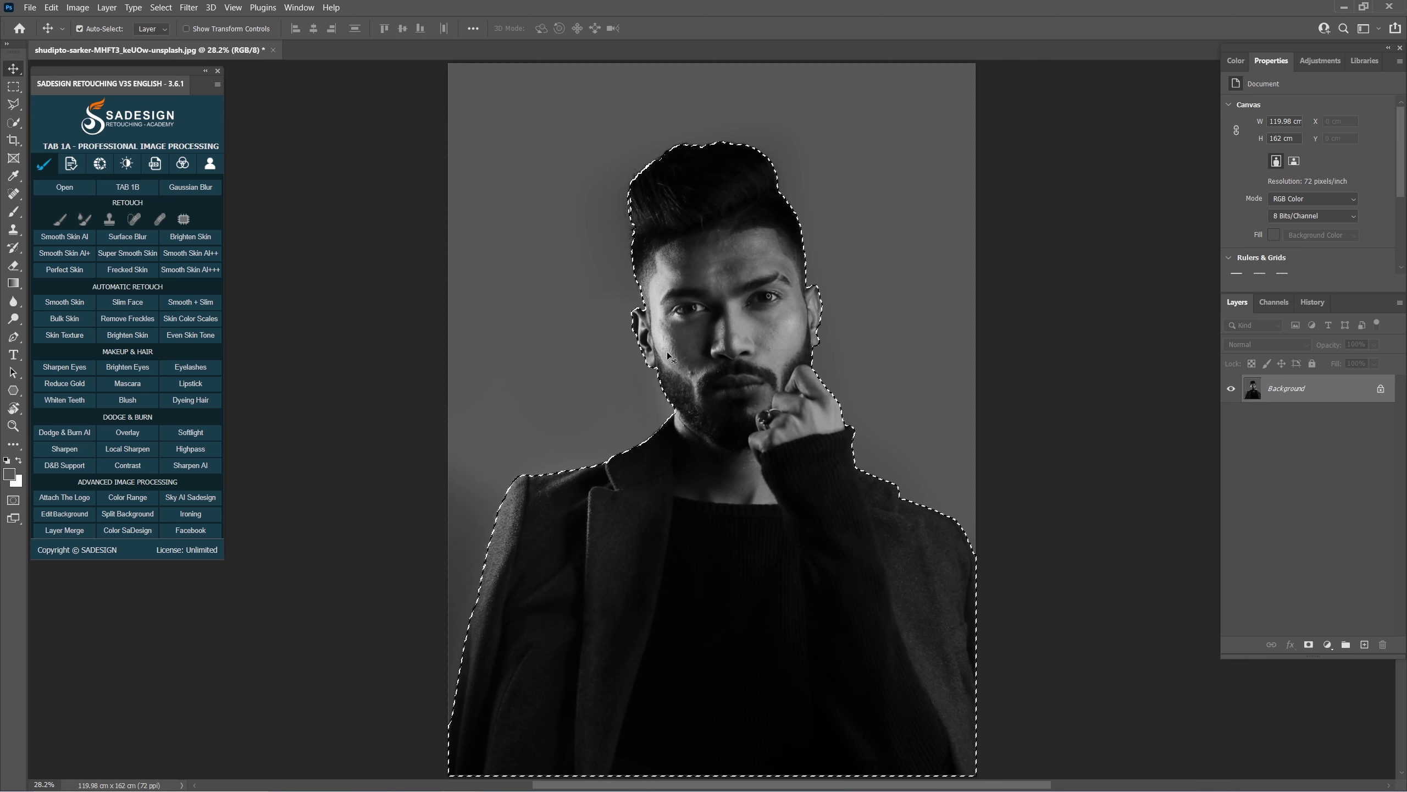
Step: Trace the ear's outer edge on the image's left side with the Pen tool and add the path to the subject selection
{"action": "left_click_drag", "start_coordinate": [632, 294], "coordinate": [693, 381]}
{"action": "key", "text": "p"}
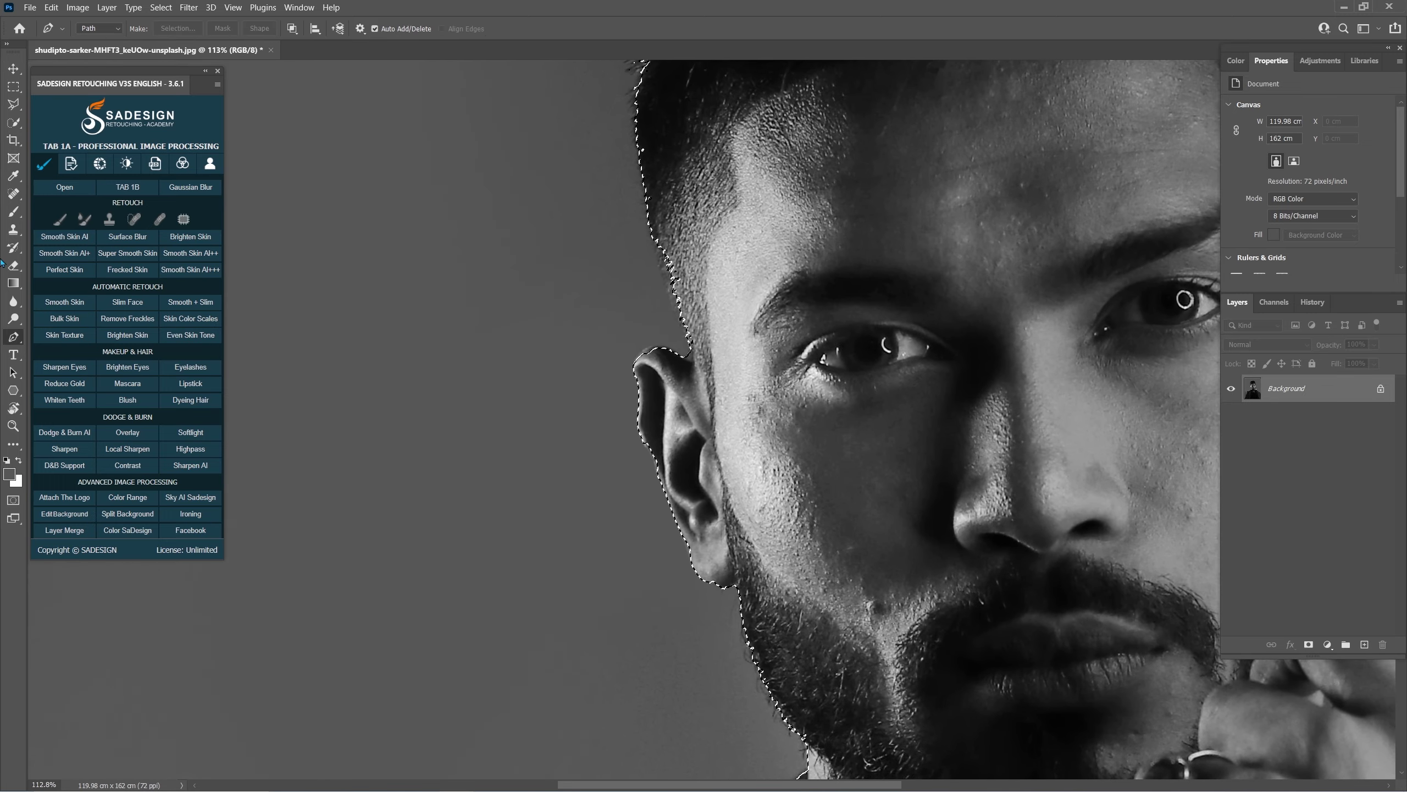
{"action": "right_click", "coordinate": [13, 338]}
{"action": "left_click", "coordinate": [40, 337]}
{"action": "left_click", "coordinate": [679, 359]}
{"action": "left_click_drag", "start_coordinate": [712, 384], "coordinate": [724, 388]}
{"action": "left_click", "coordinate": [659, 344]}
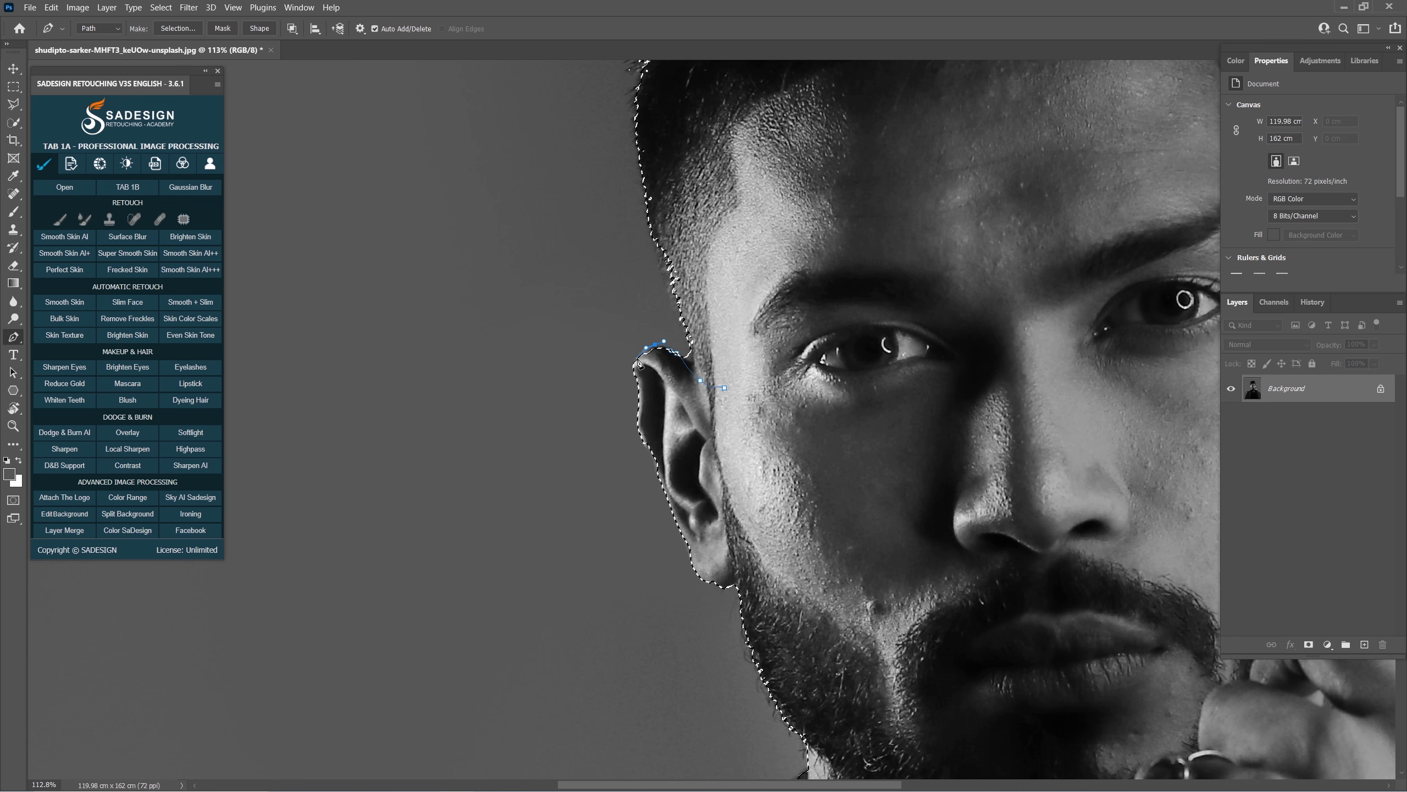
{"action": "left_click_drag", "start_coordinate": [636, 357], "coordinate": [635, 361]}
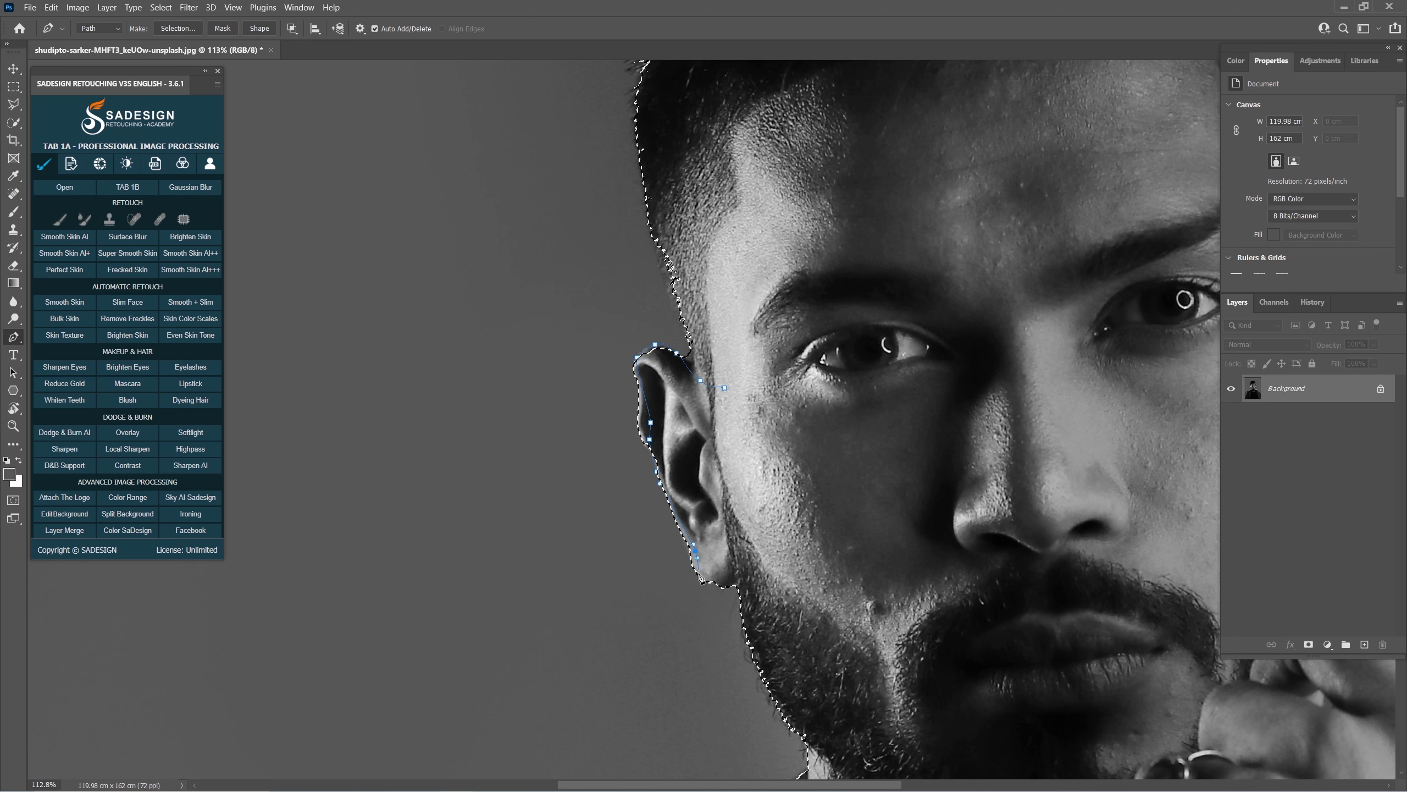
{"action": "left_click", "coordinate": [718, 588]}
{"action": "left_click_drag", "start_coordinate": [776, 511], "coordinate": [782, 468]}
{"action": "key", "text": "ctrl+shift+Return"}
{"action": "scroll", "coordinate": [780, 468], "scroll_direction": "down", "scroll_amount": 5}
{"action": "key", "text": "ctrl+0"}
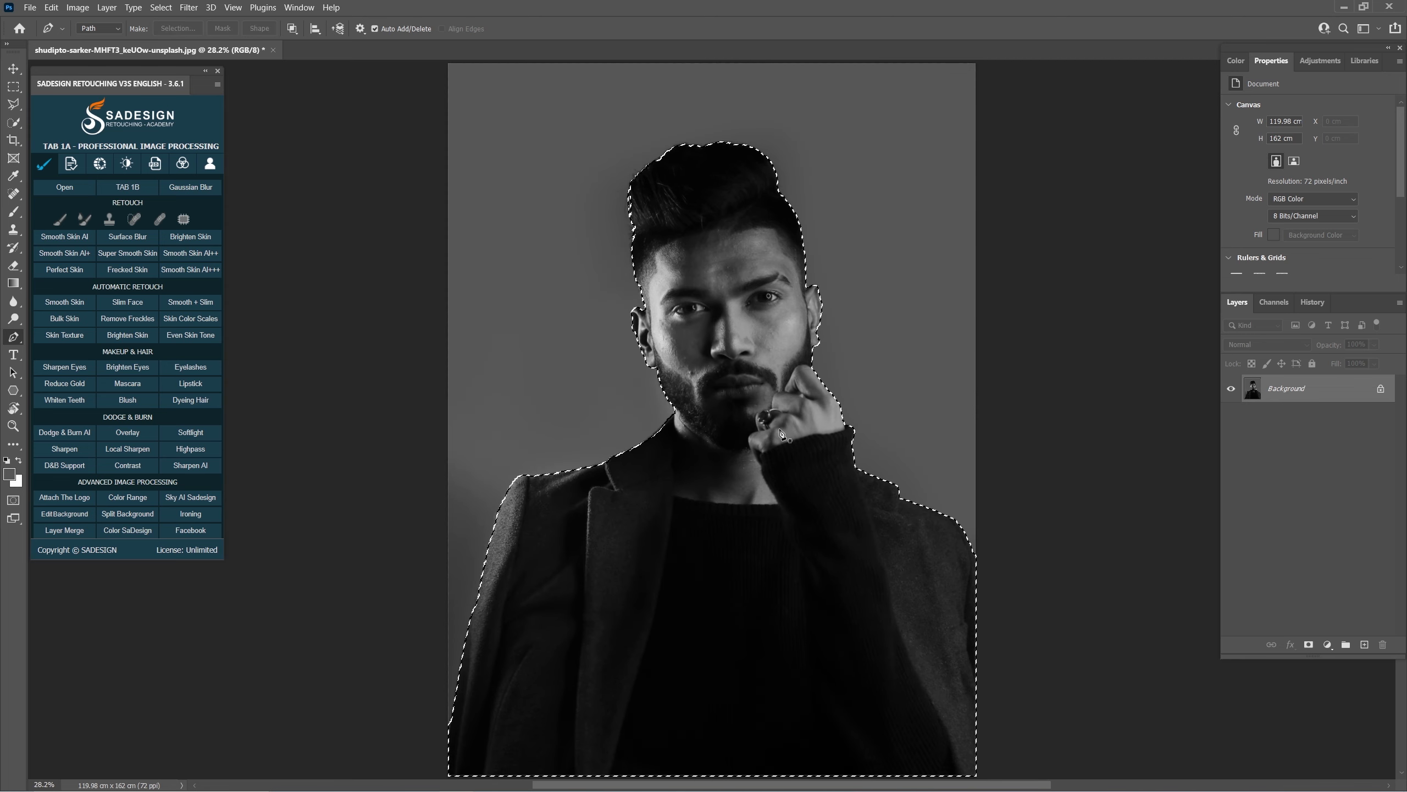
Step: Open the subject selection in Select and Mask and output it as a Selection with the default refinements
{"action": "key", "text": "alt+s"}
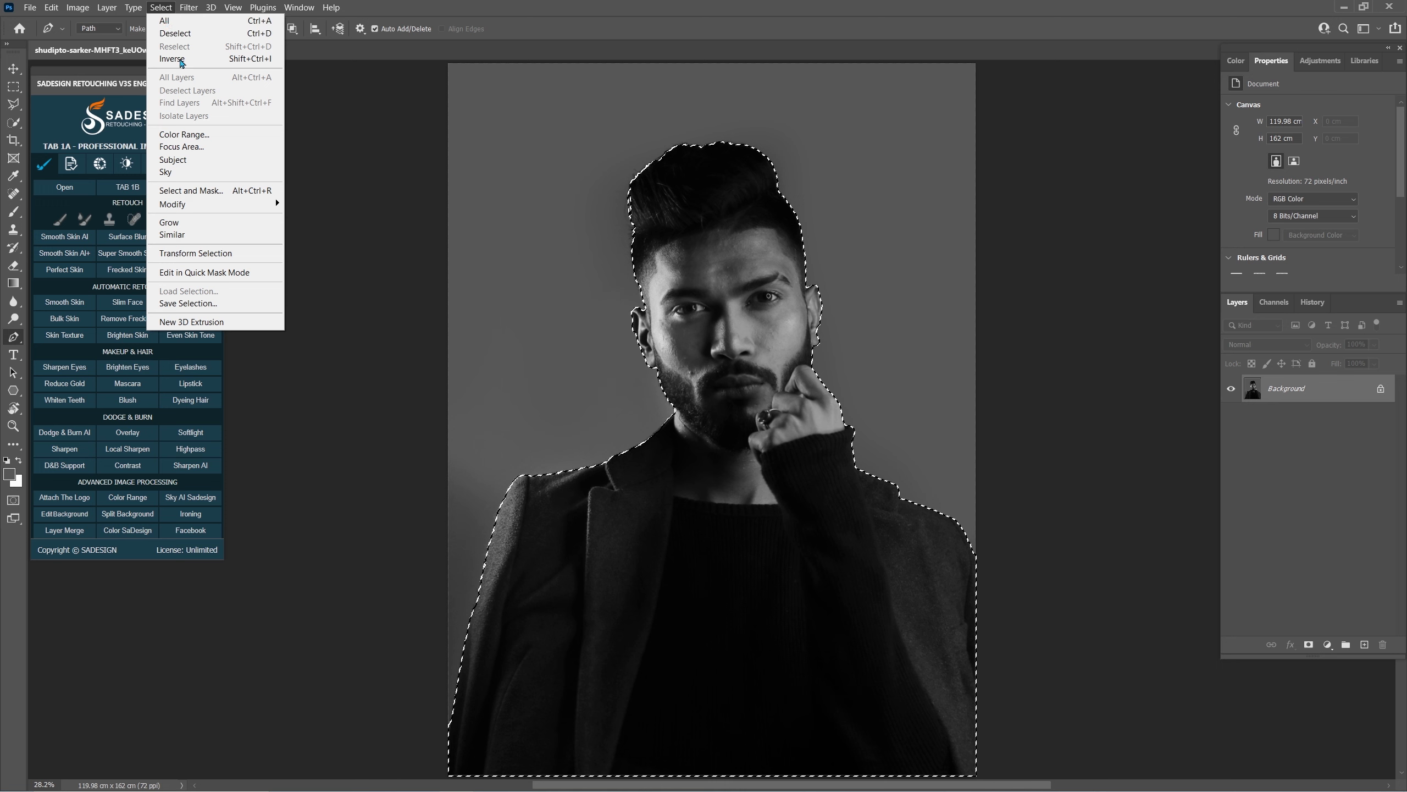
{"action": "left_click", "coordinate": [259, 191]}
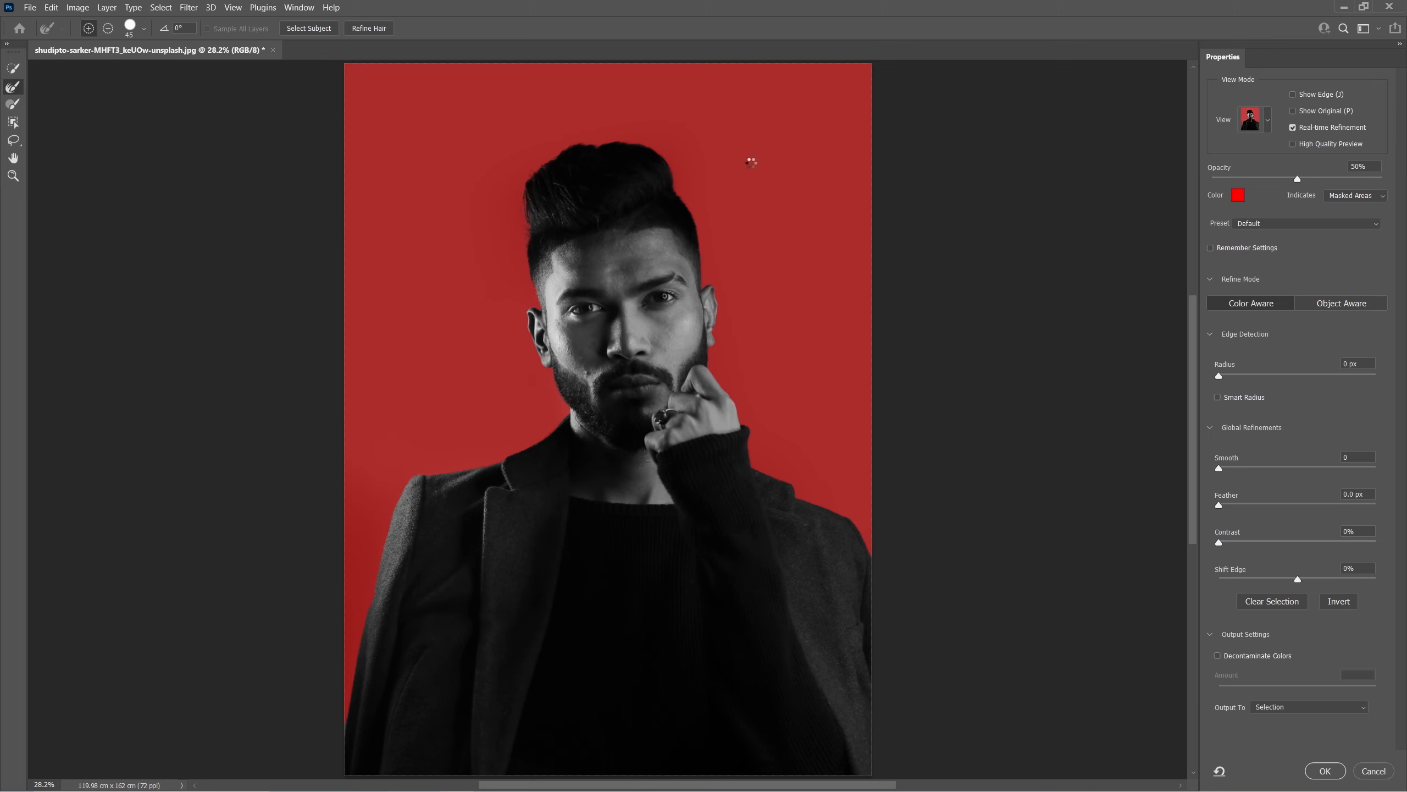
{"action": "left_click", "coordinate": [1295, 708]}
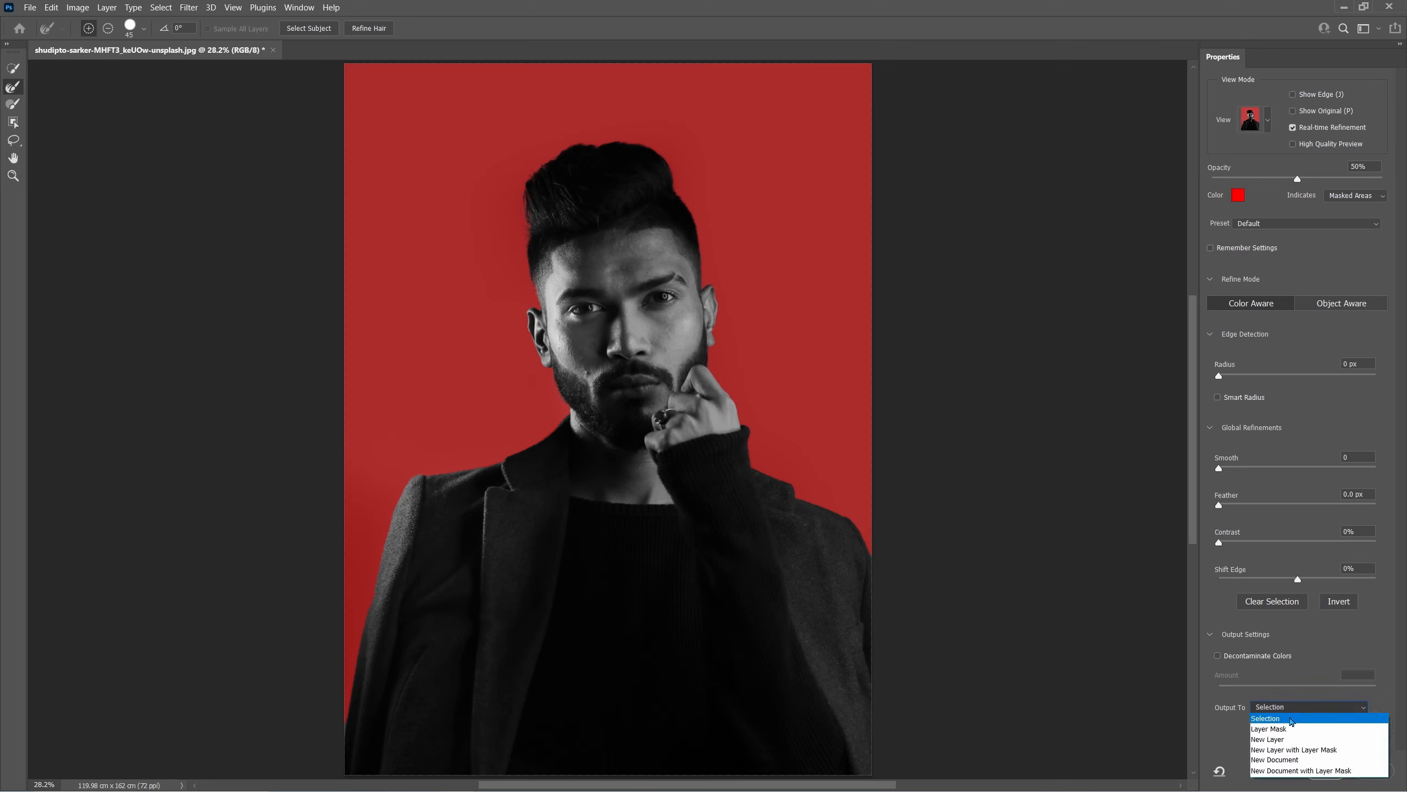
{"action": "left_click", "coordinate": [1310, 719]}
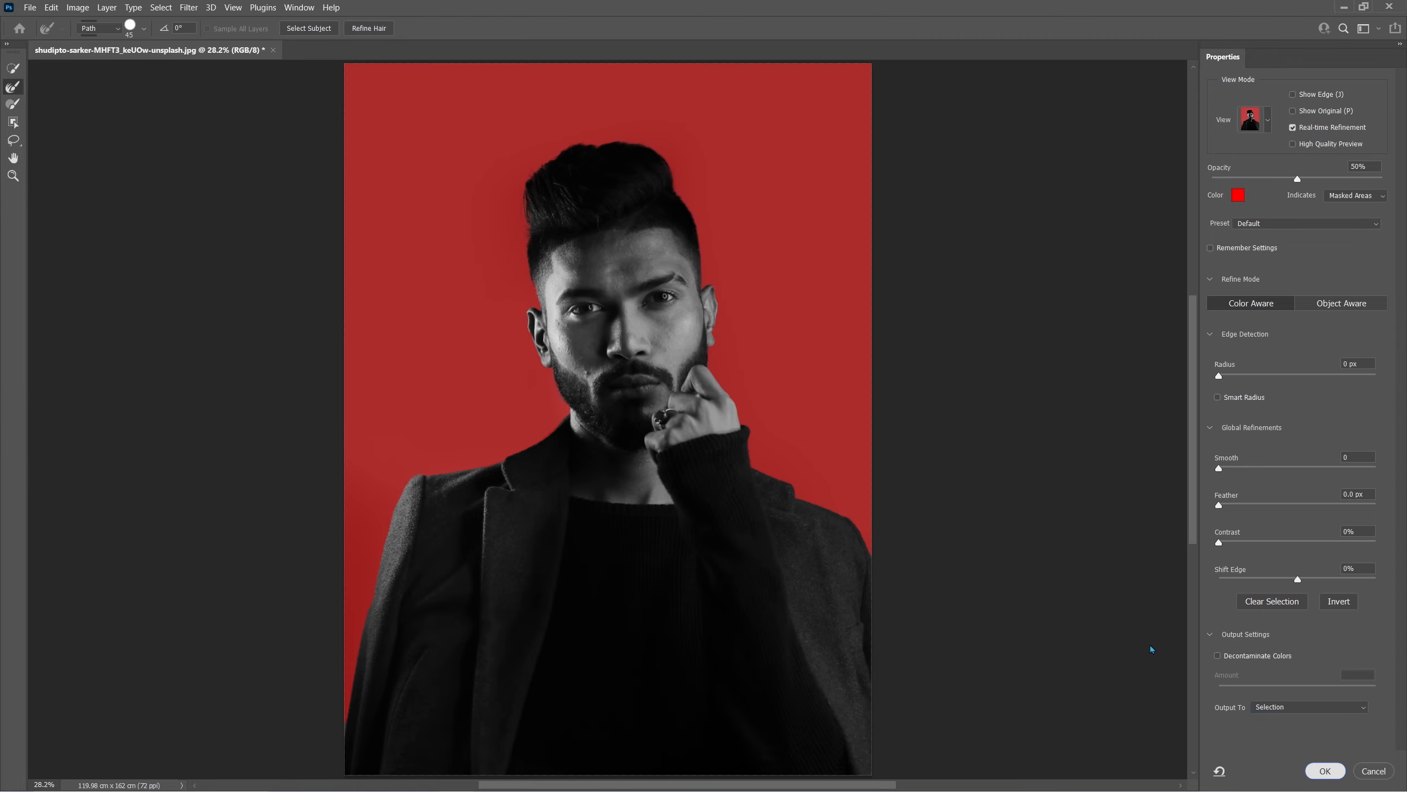
{"action": "left_click", "coordinate": [1326, 772]}
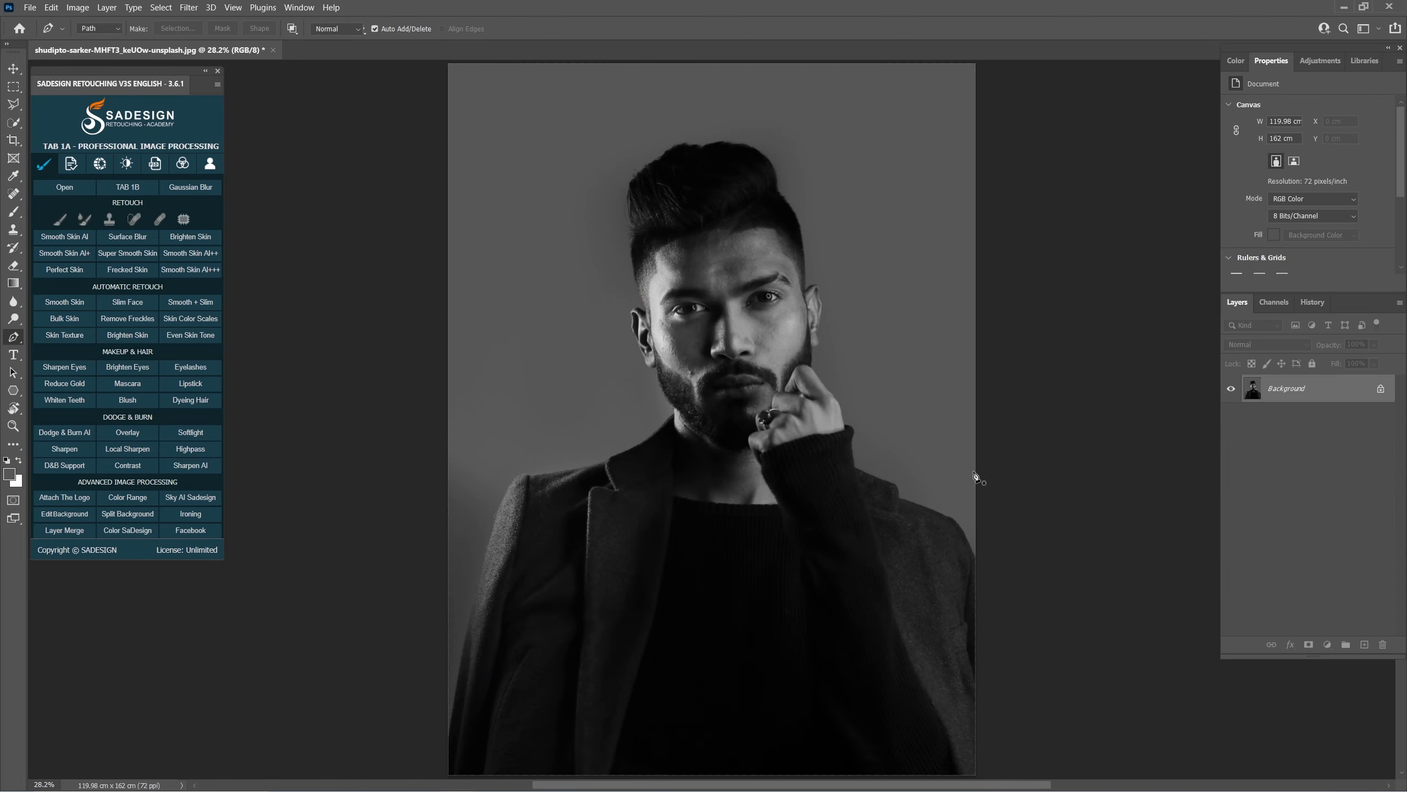
Step: Create a layer group masked to the subject selection and add a Black & White adjustment layer inside it
{"action": "left_click", "coordinate": [1346, 645]}
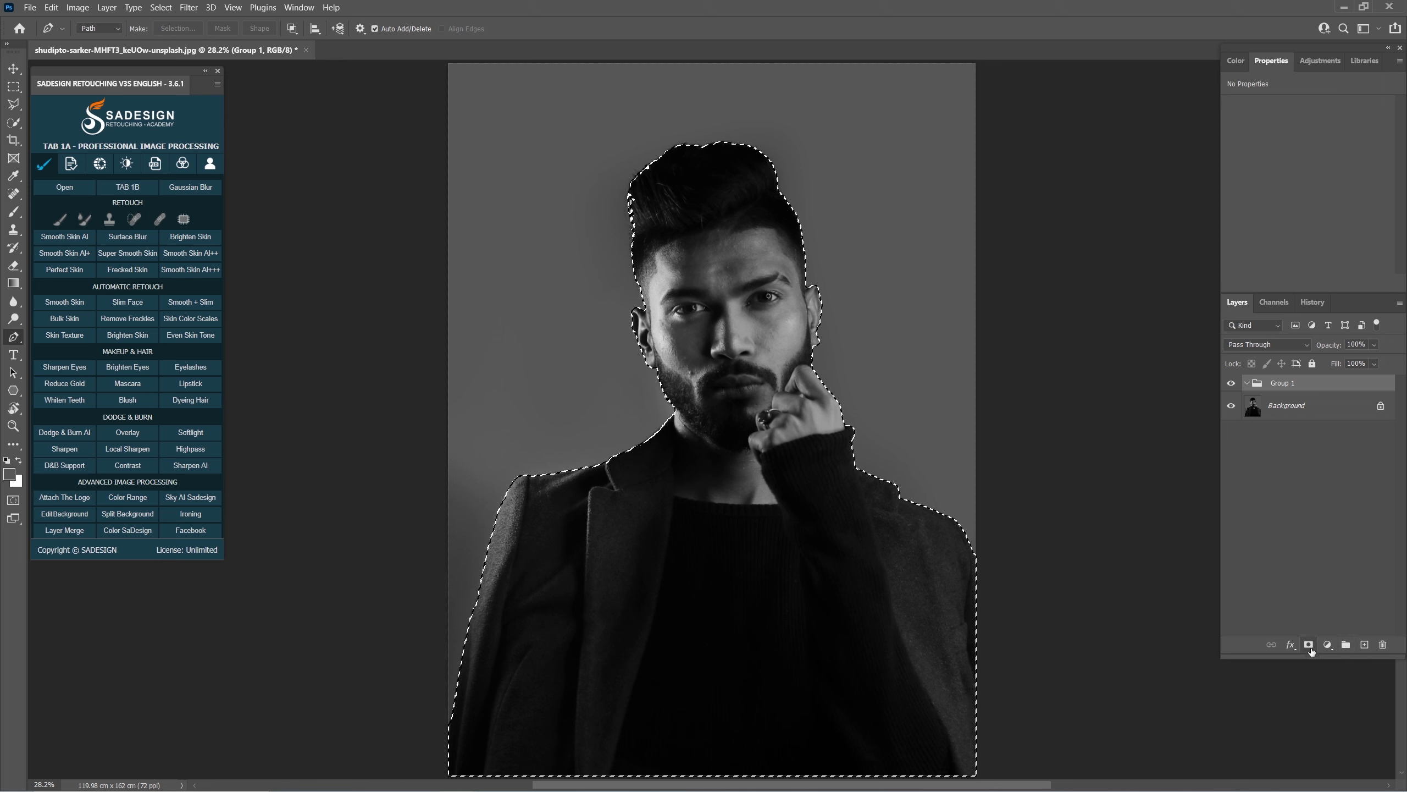
{"action": "left_click", "coordinate": [1310, 646]}
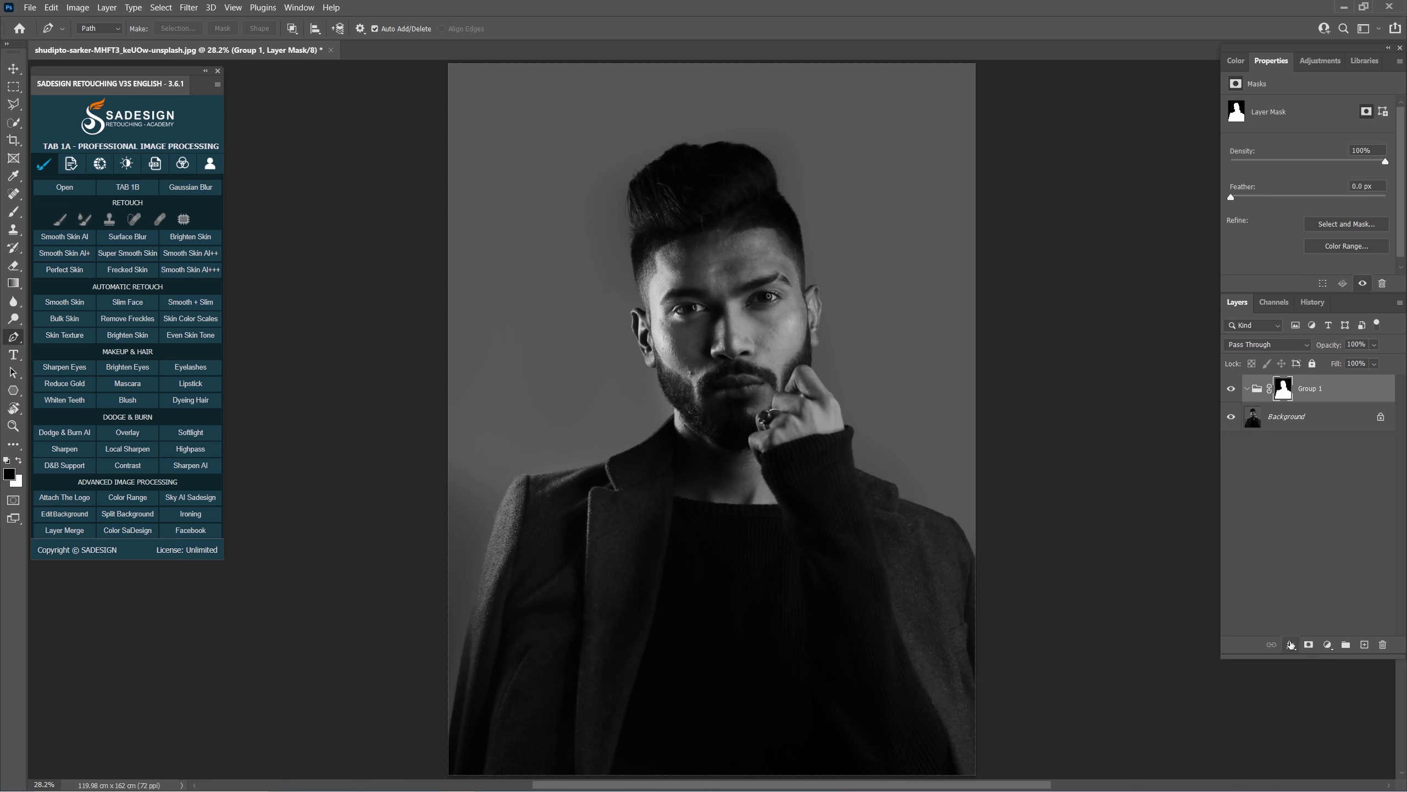
{"action": "left_click", "coordinate": [1329, 647]}
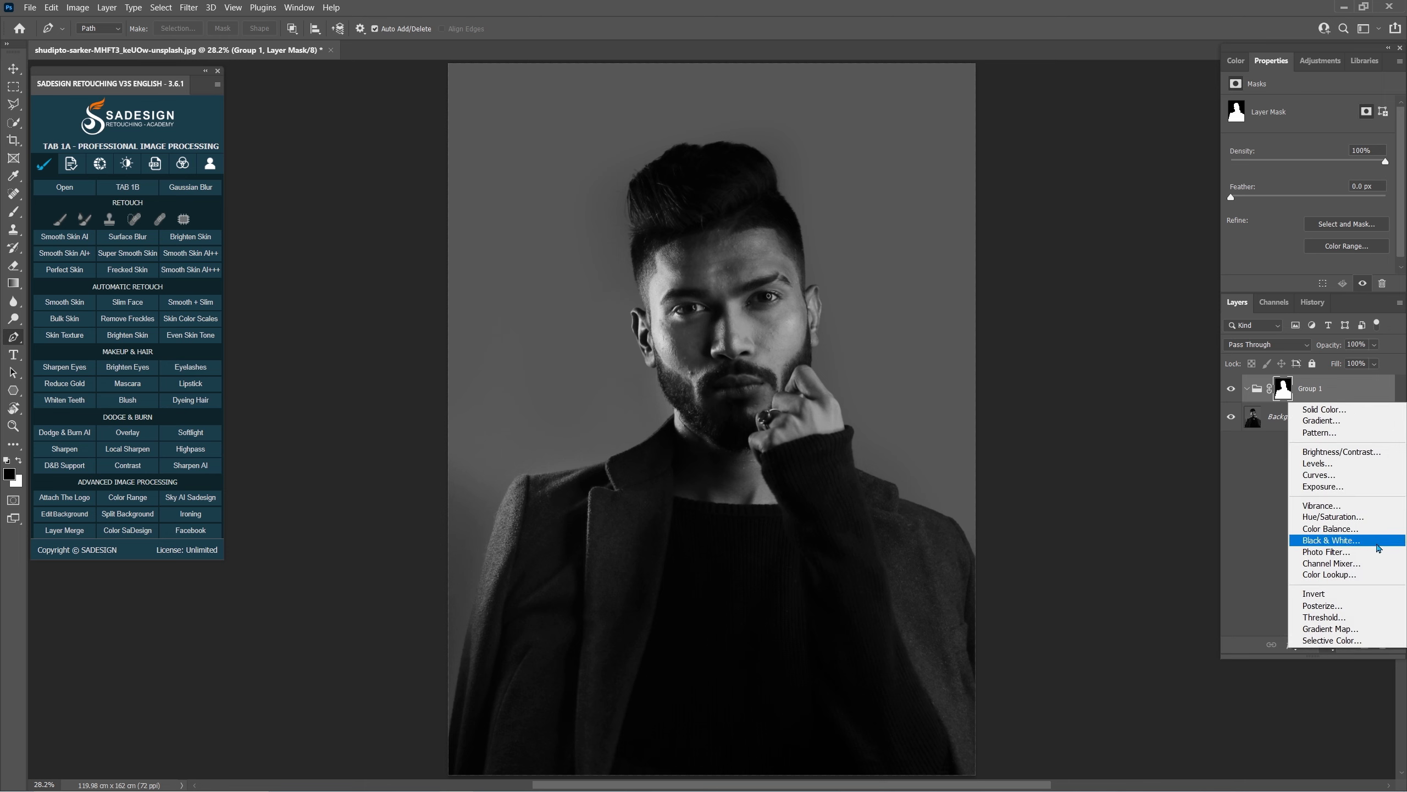
{"action": "left_click", "coordinate": [1379, 546]}
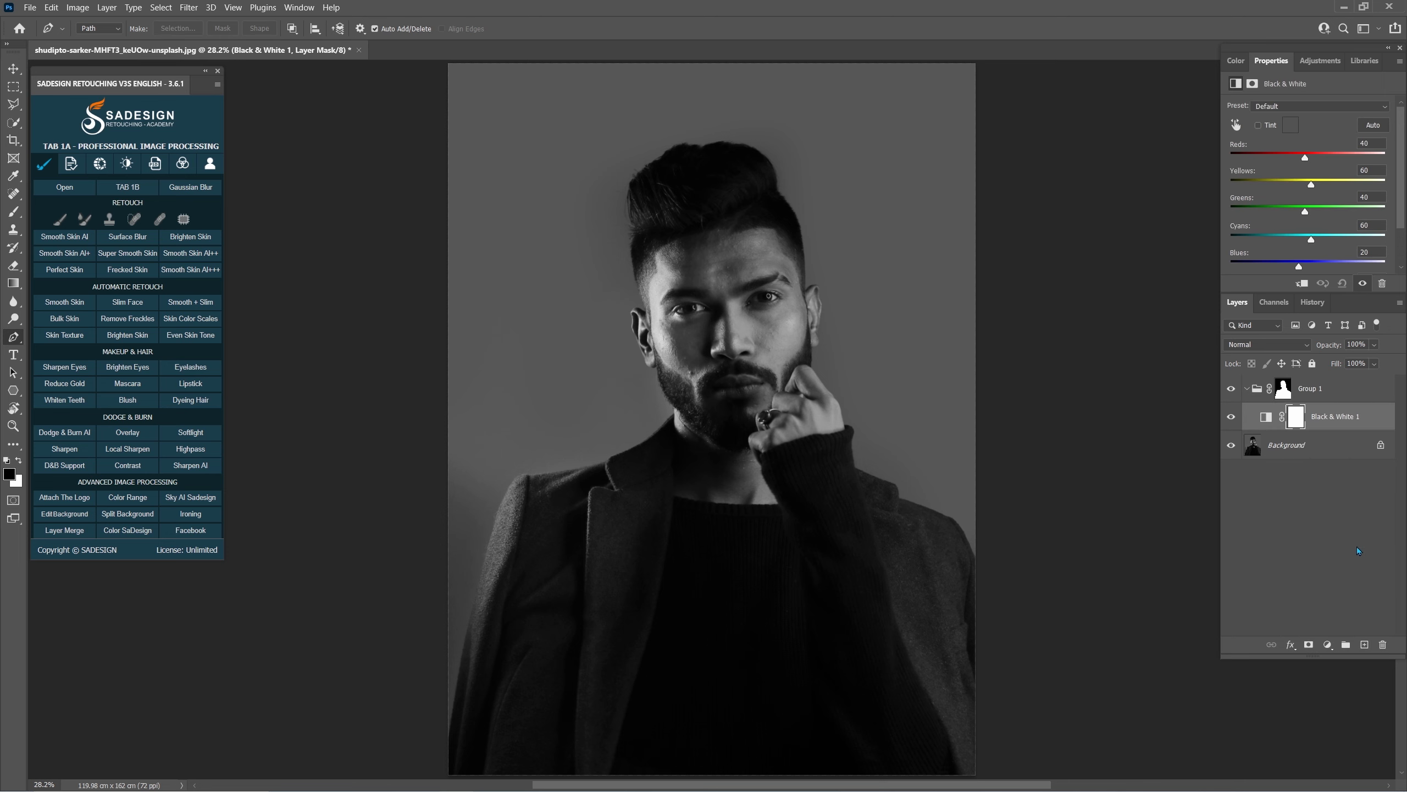
Step: Add a Gradient Map above the Black & White layer using the Black, White preset, with its white stop recoloured to blue
{"action": "left_click", "coordinate": [1330, 645]}
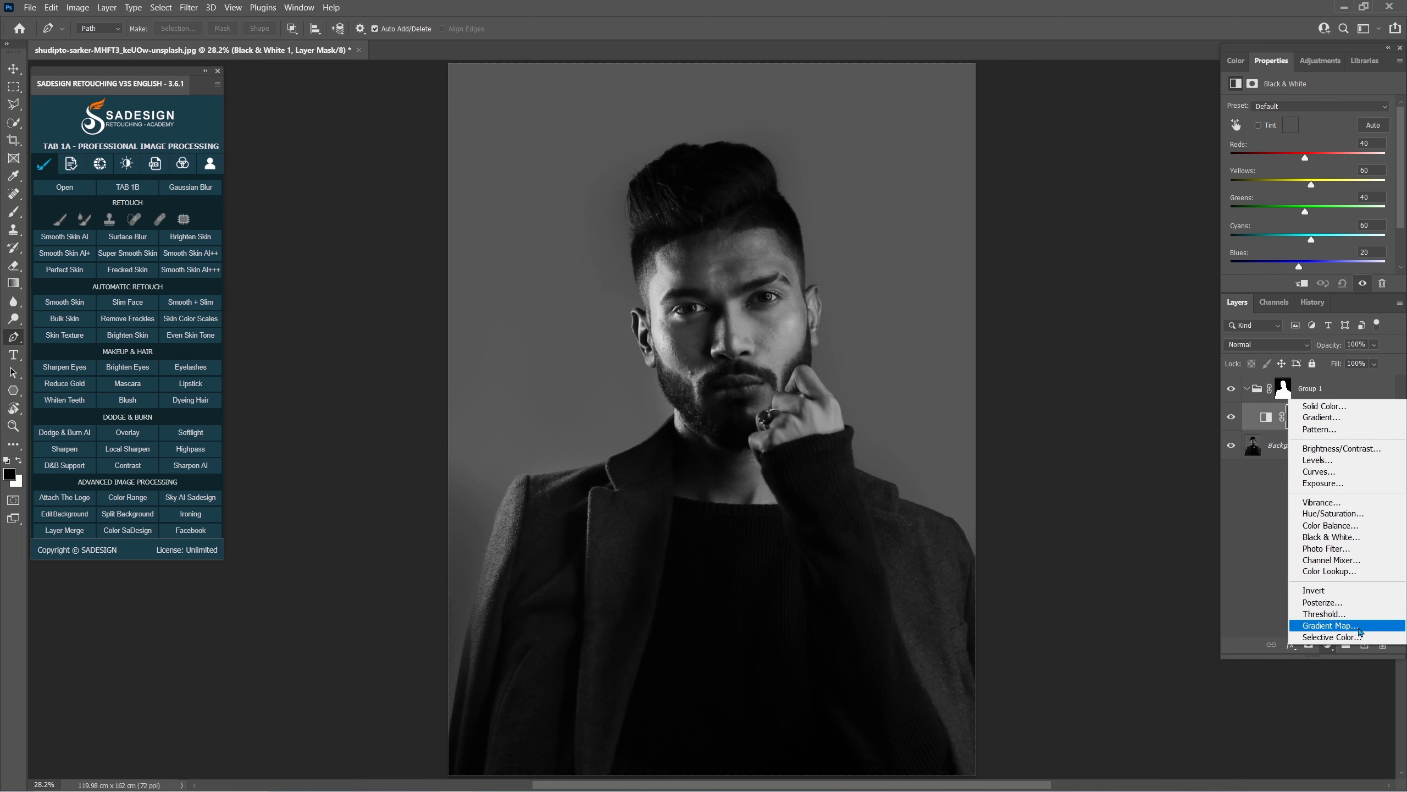
{"action": "left_click", "coordinate": [1367, 627]}
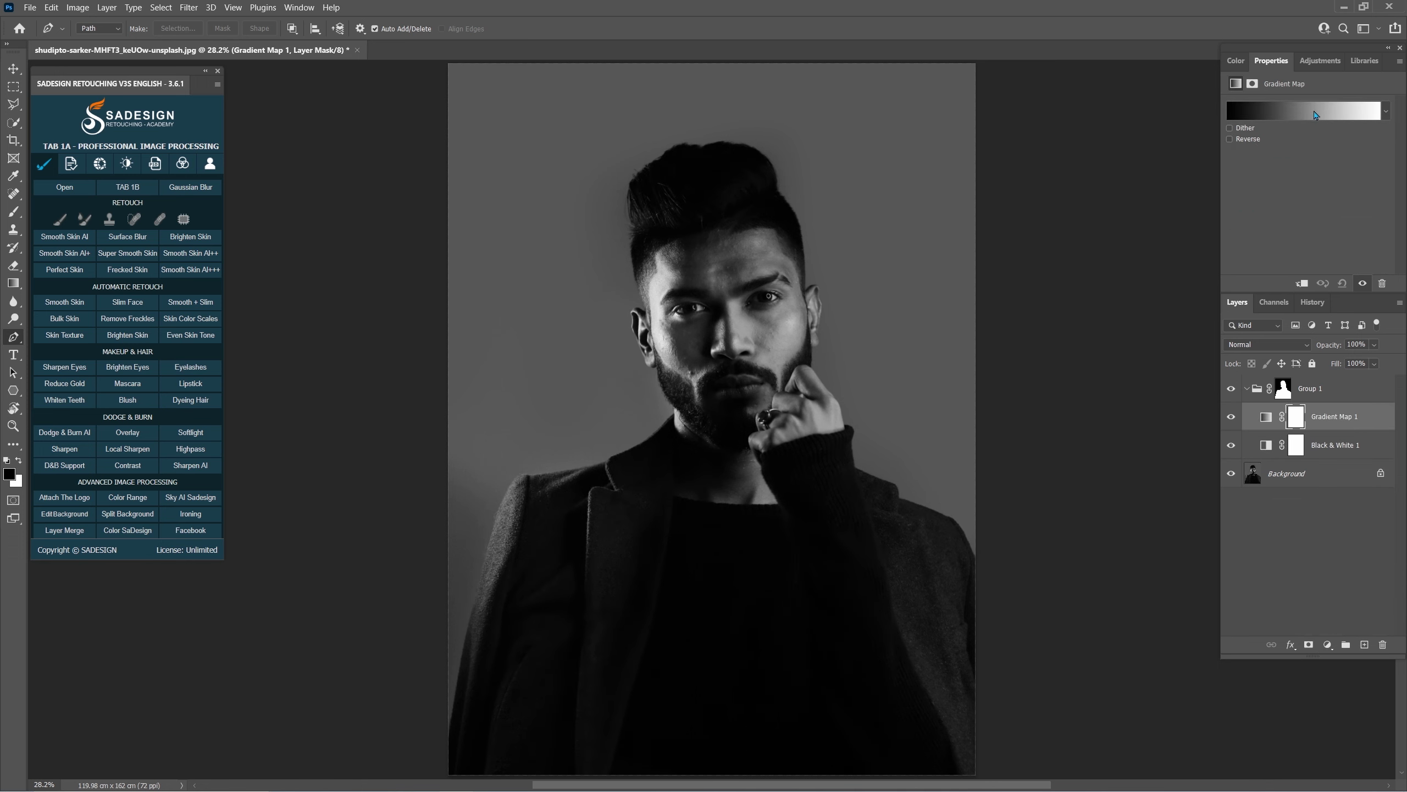
{"action": "left_click", "coordinate": [1316, 115]}
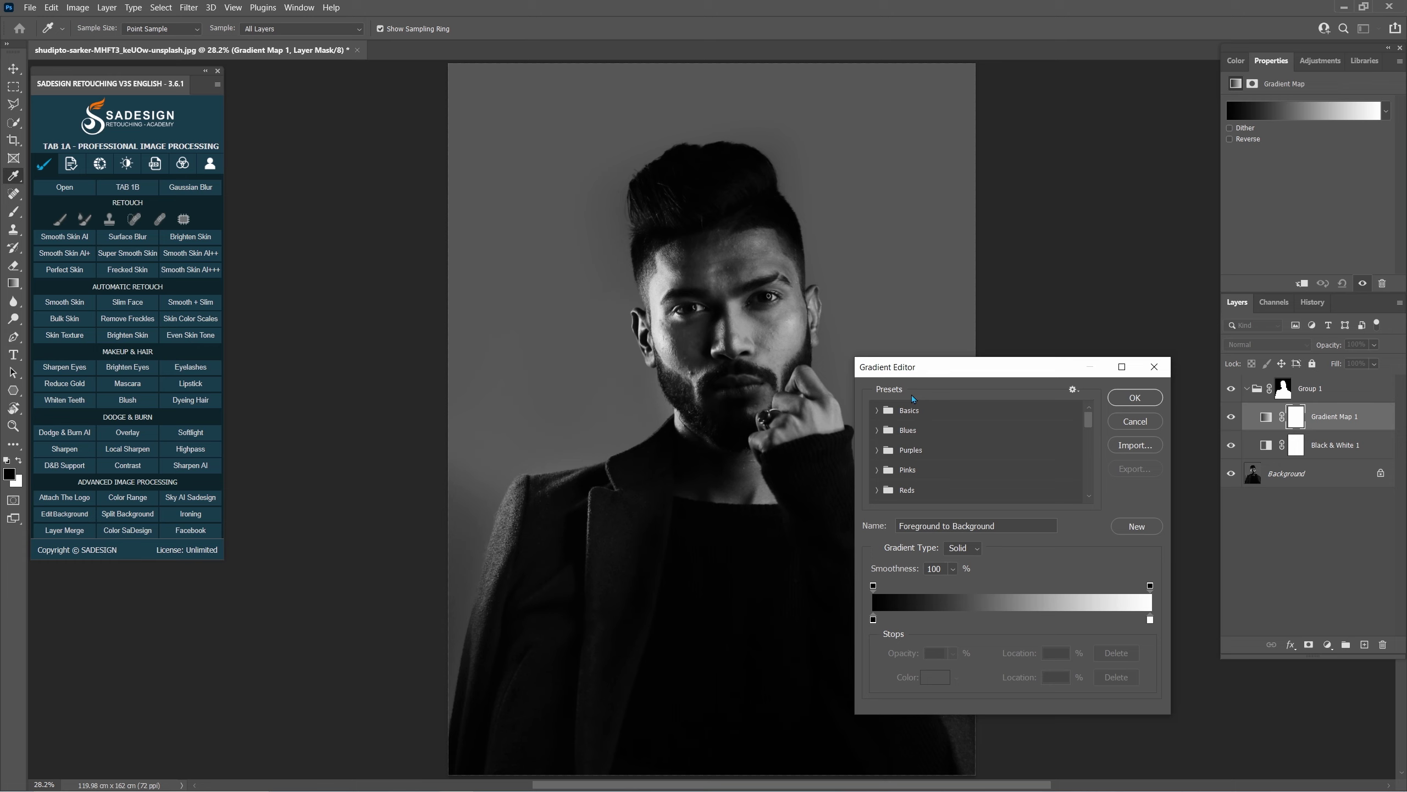
{"action": "left_click", "coordinate": [876, 410]}
{"action": "left_click", "coordinate": [939, 437]}
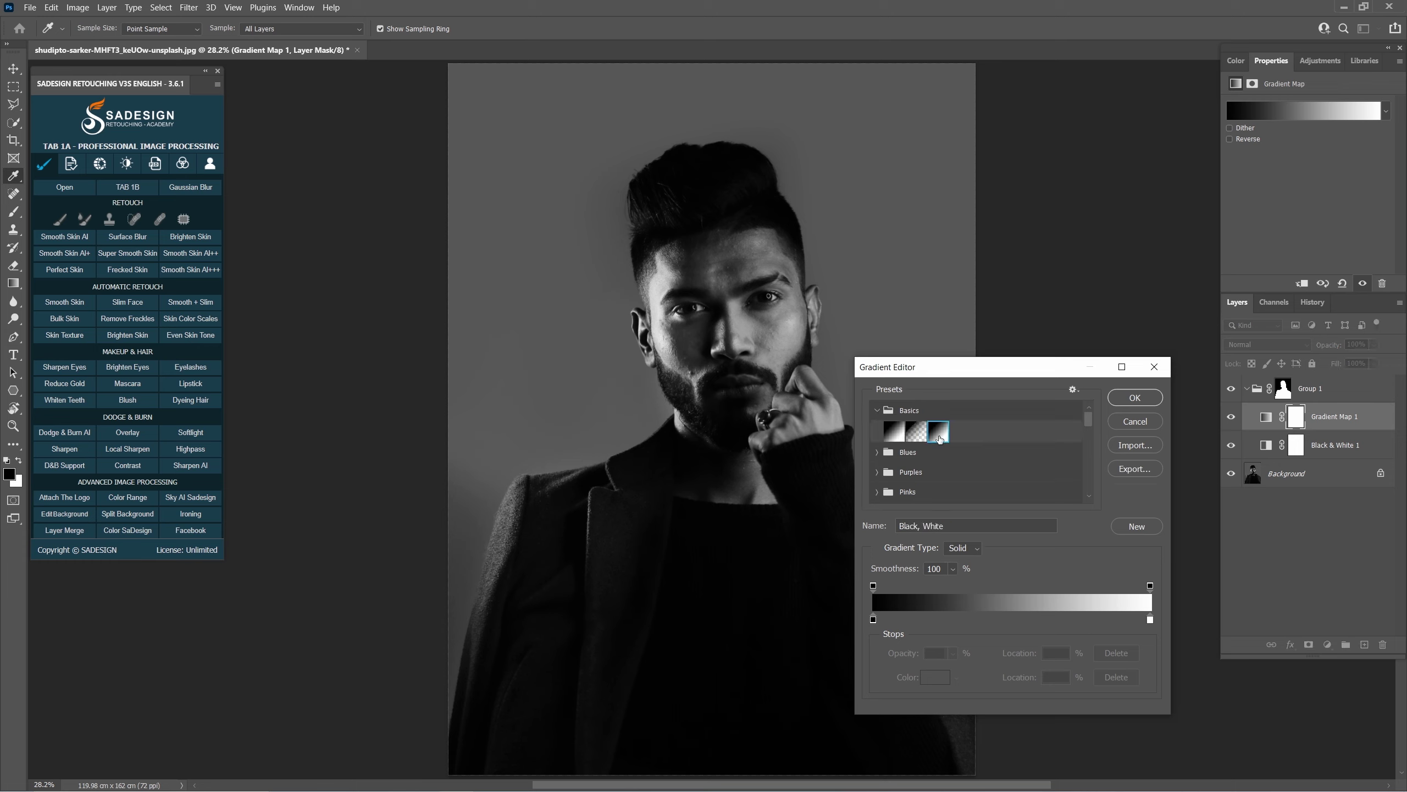
{"action": "double_click", "coordinate": [1150, 620]}
{"action": "left_click", "coordinate": [1135, 397]}
Step: Set the Gradient Map layer's blend mode to Hard Light and its opacity to 90%
{"action": "left_click", "coordinate": [1268, 345]}
{"action": "left_click", "coordinate": [1270, 527]}
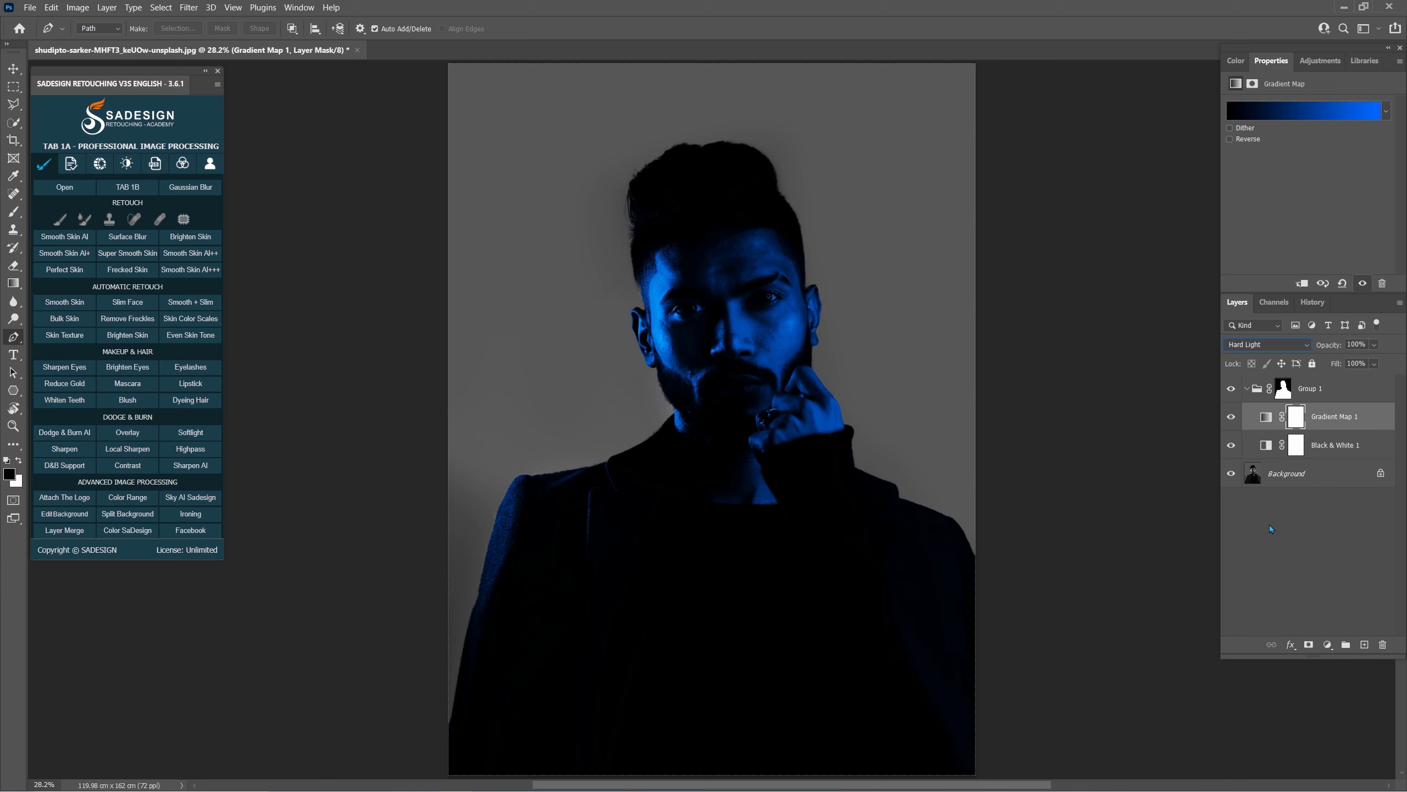
{"action": "left_click", "coordinate": [1375, 345]}
{"action": "left_click_drag", "start_coordinate": [1390, 361], "coordinate": [1383, 361]}
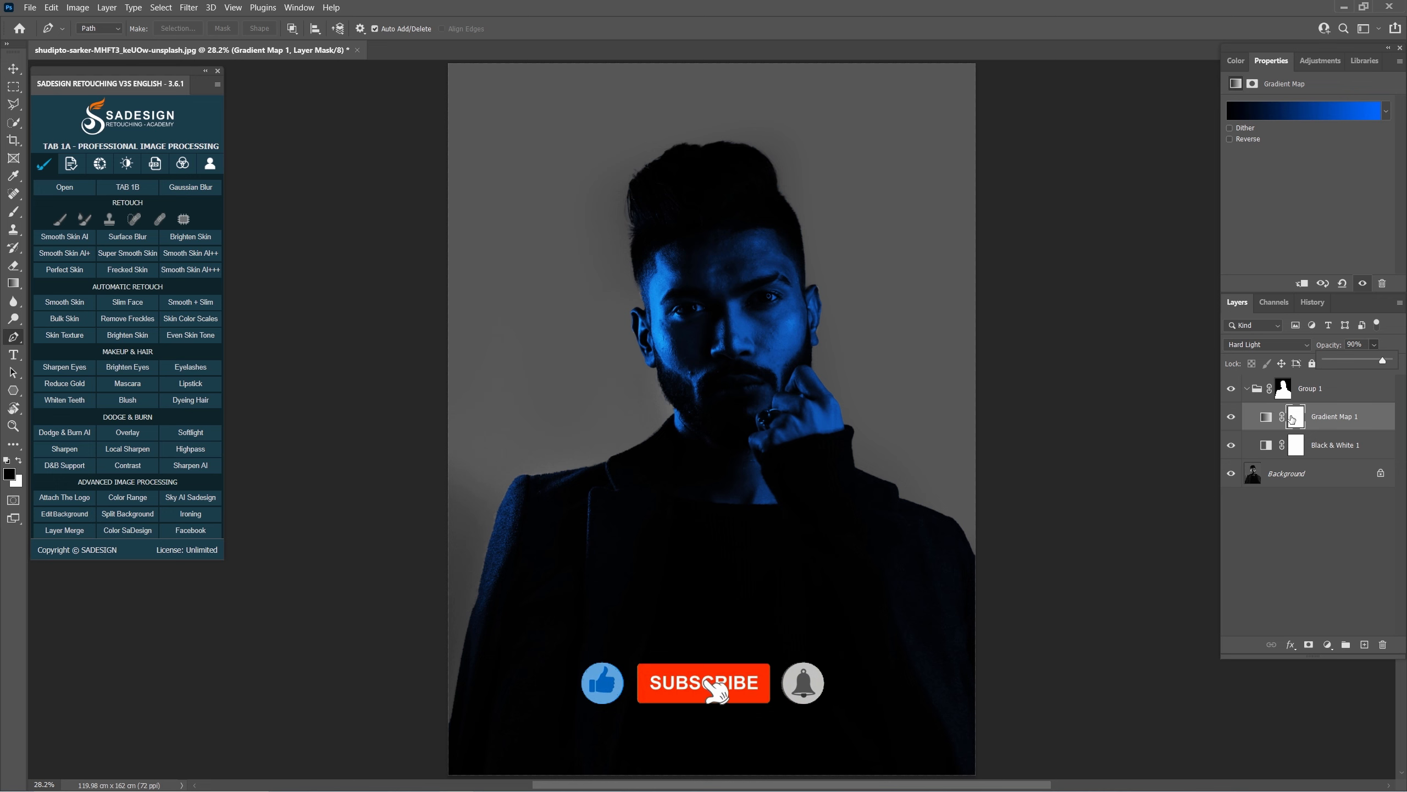
Step: Paint black on the Gradient Map's mask with a soft 43% opacity brush, removing blue from the image's left side of the face and shoulder
{"action": "left_click", "coordinate": [1292, 418]}
{"action": "key", "text": "b"}
{"action": "right_click", "coordinate": [13, 211]}
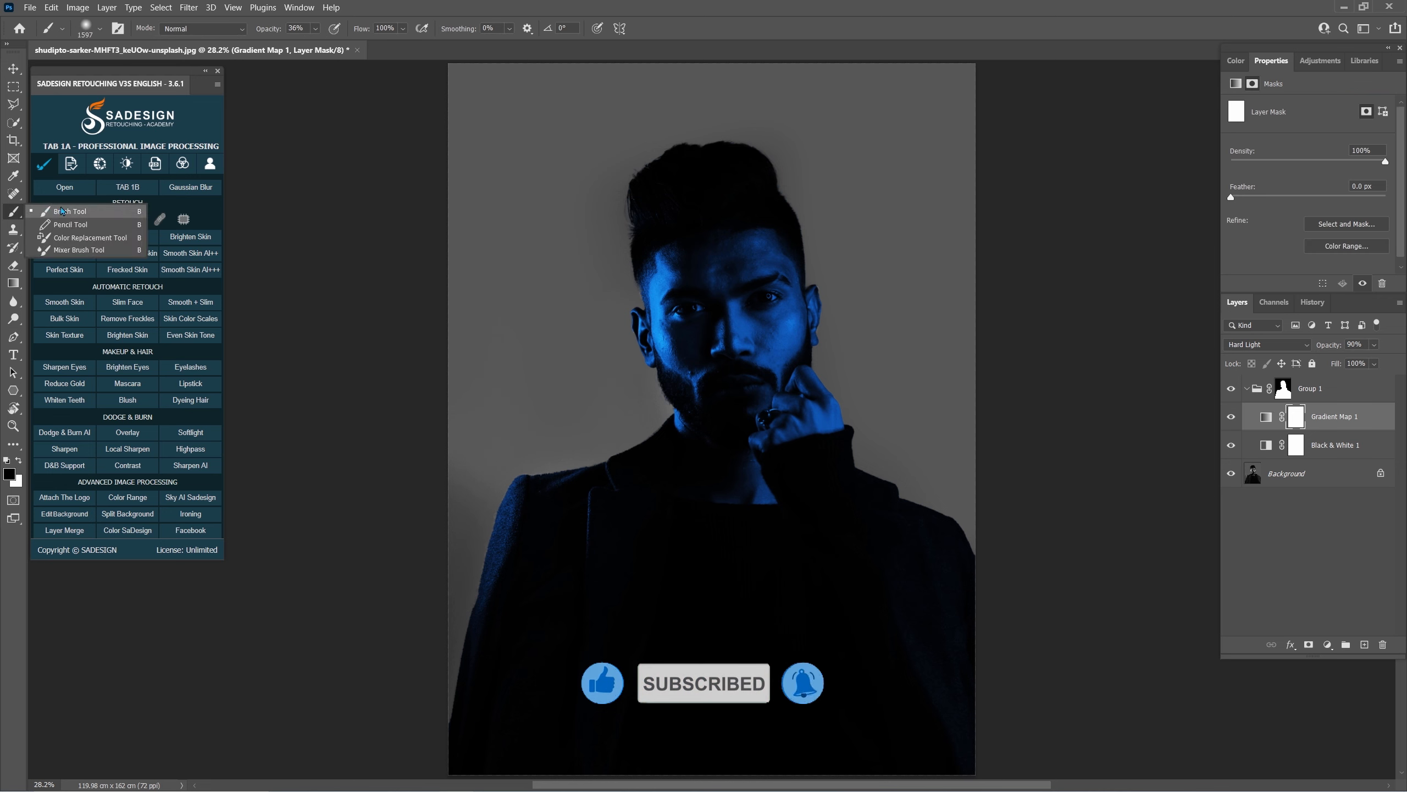
{"action": "left_click", "coordinate": [62, 211]}
{"action": "left_click", "coordinate": [315, 29]}
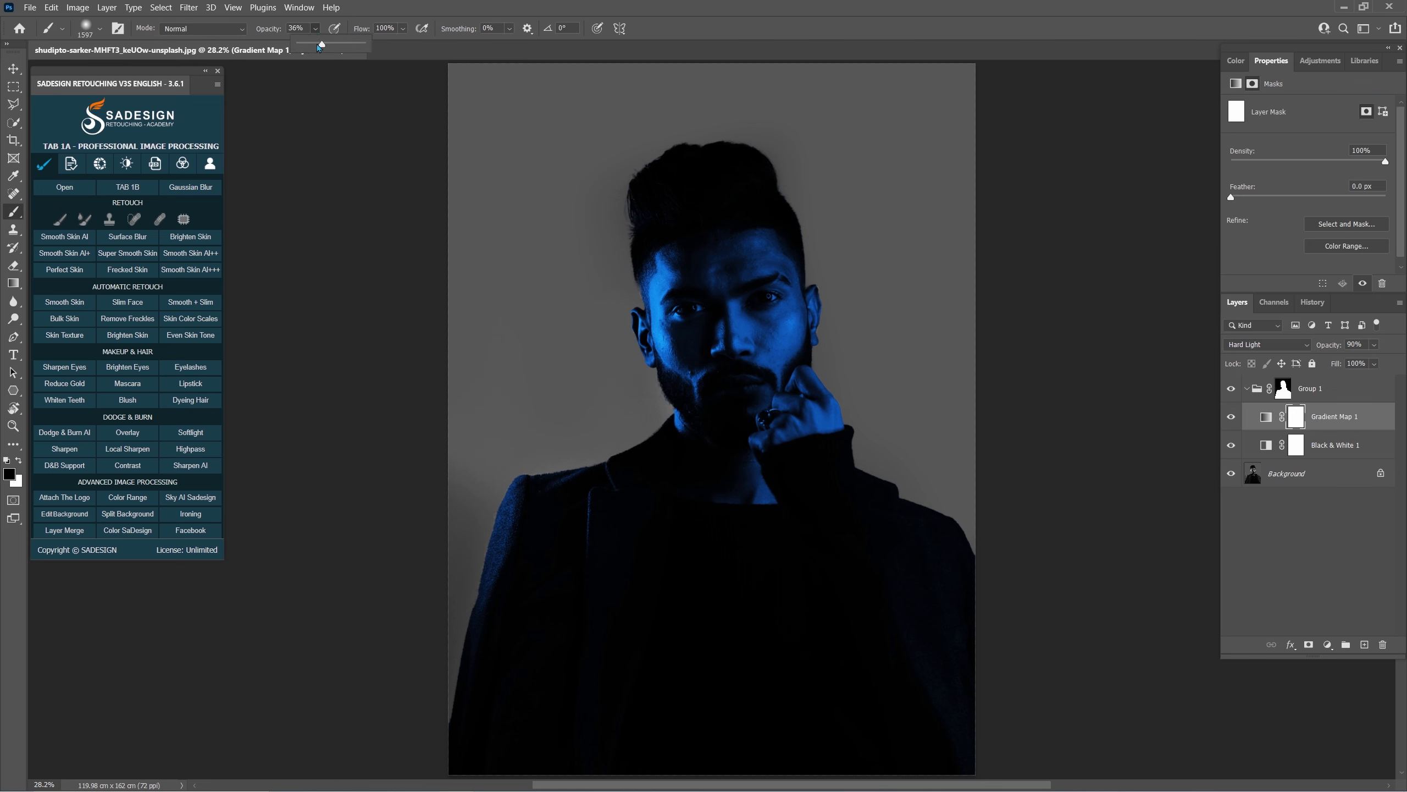
{"action": "right_click", "coordinate": [636, 476], "text": "alt"}
{"action": "mouse_move", "coordinate": [601, 451]}
{"action": "left_mouse_down"}
{"action": "mouse_move", "coordinate": [535, 490]}
{"action": "mouse_move", "coordinate": [533, 433]}
{"action": "left_mouse_up"}
{"action": "mouse_move", "coordinate": [535, 356]}
{"action": "left_mouse_down"}
{"action": "mouse_move", "coordinate": [597, 207]}
{"action": "mouse_move", "coordinate": [613, 377]}
{"action": "left_mouse_up"}
{"action": "right_click", "coordinate": [660, 283], "text": "alt"}
{"action": "mouse_move", "coordinate": [630, 243]}
{"action": "left_mouse_down"}
{"action": "mouse_move", "coordinate": [648, 434]}
{"action": "mouse_move", "coordinate": [653, 291]}
{"action": "mouse_move", "coordinate": [674, 340]}
{"action": "mouse_move", "coordinate": [659, 325]}
{"action": "mouse_move", "coordinate": [659, 235]}
{"action": "mouse_move", "coordinate": [655, 341]}
{"action": "left_mouse_up"}
{"action": "right_click", "coordinate": [666, 335], "text": "alt"}
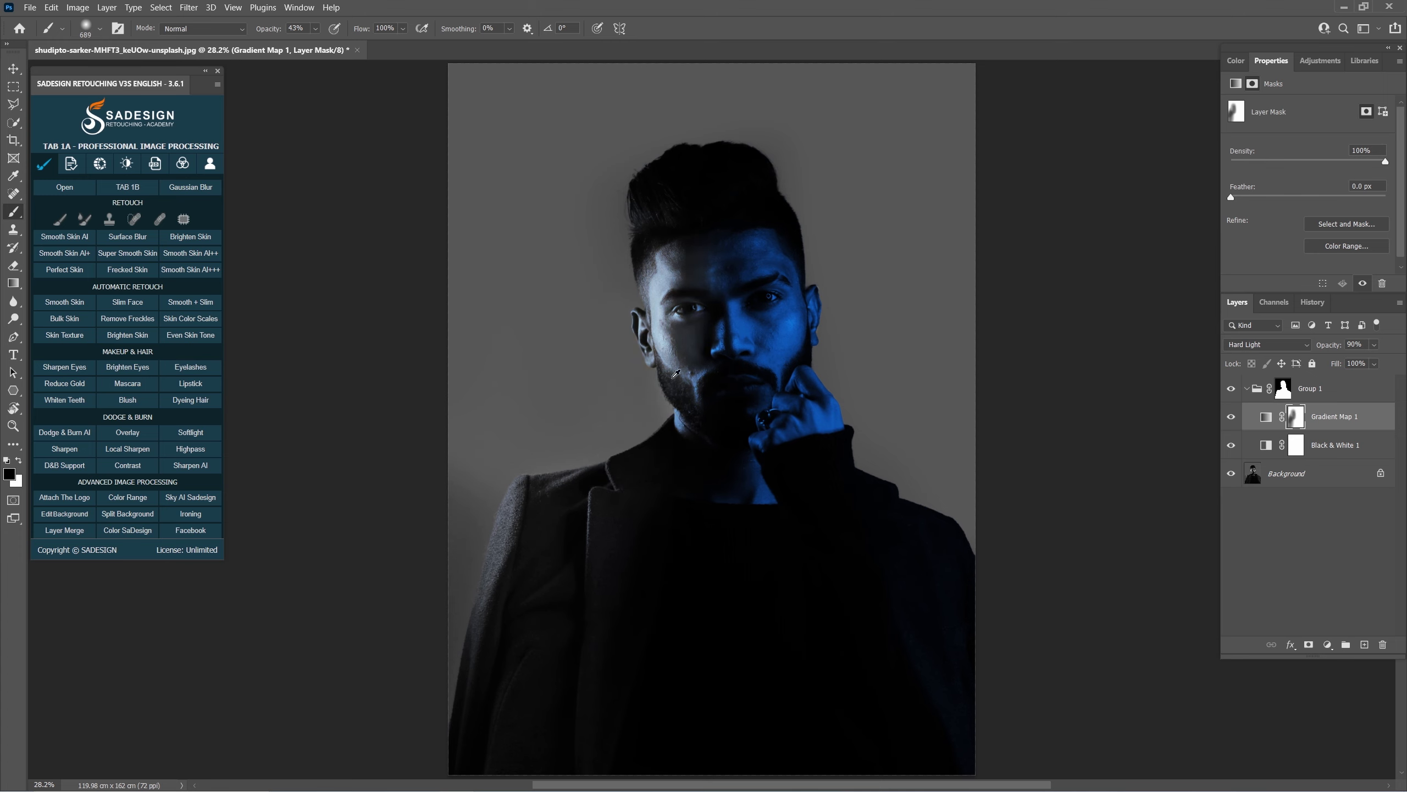
Step: Extend the black mask painting toward the centre of the face and down the coat on the image's left side
{"action": "right_click", "coordinate": [680, 355], "text": "alt"}
{"action": "left_click_drag", "start_coordinate": [697, 283], "coordinate": [700, 389]}
{"action": "right_click", "coordinate": [673, 330], "text": "alt"}
{"action": "right_click", "coordinate": [581, 478], "text": "alt"}
{"action": "mouse_move", "coordinate": [559, 487]}
{"action": "left_mouse_down"}
{"action": "mouse_move", "coordinate": [520, 556]}
{"action": "mouse_move", "coordinate": [597, 555]}
{"action": "mouse_move", "coordinate": [611, 745]}
{"action": "mouse_move", "coordinate": [628, 766]}
{"action": "left_mouse_up"}
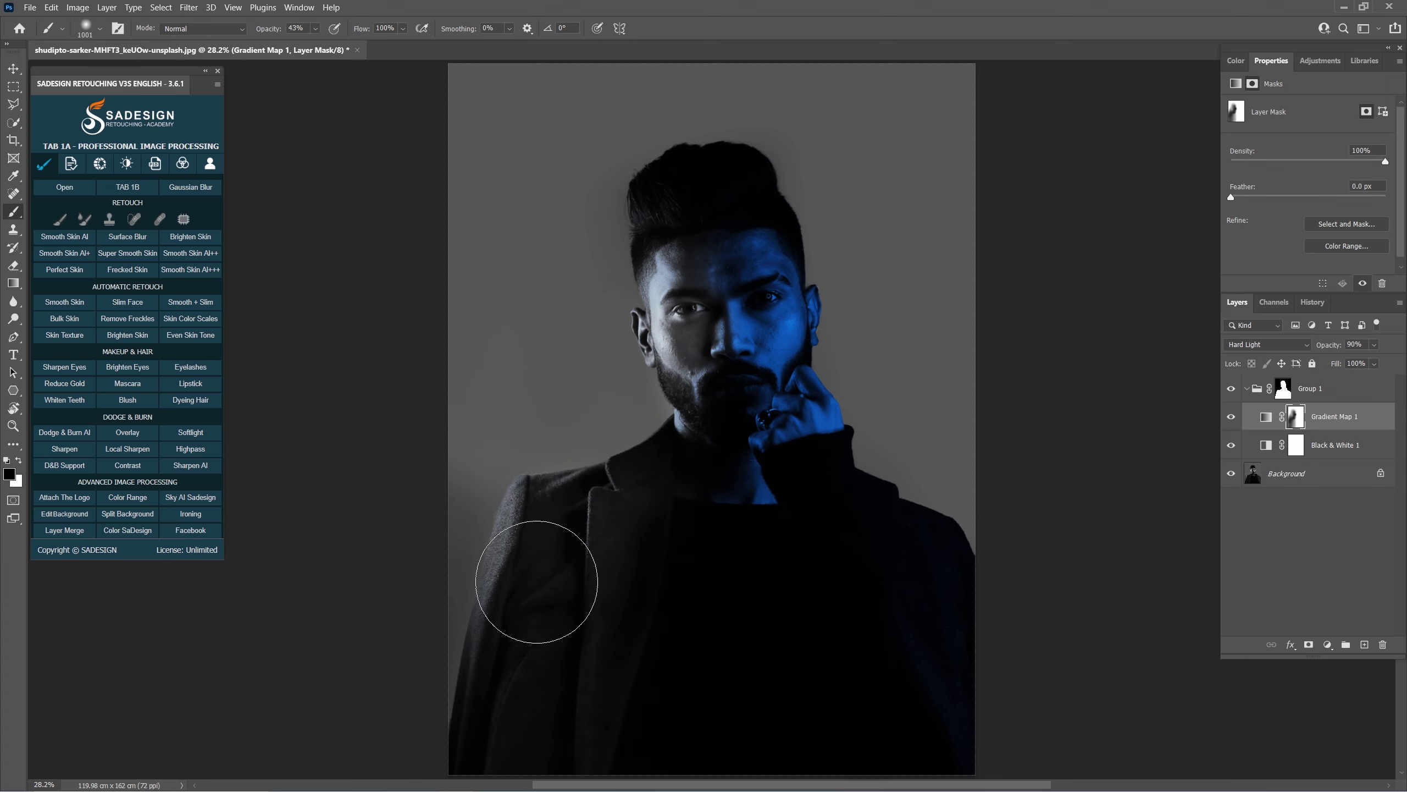
{"action": "right_click", "coordinate": [638, 534], "text": "alt"}
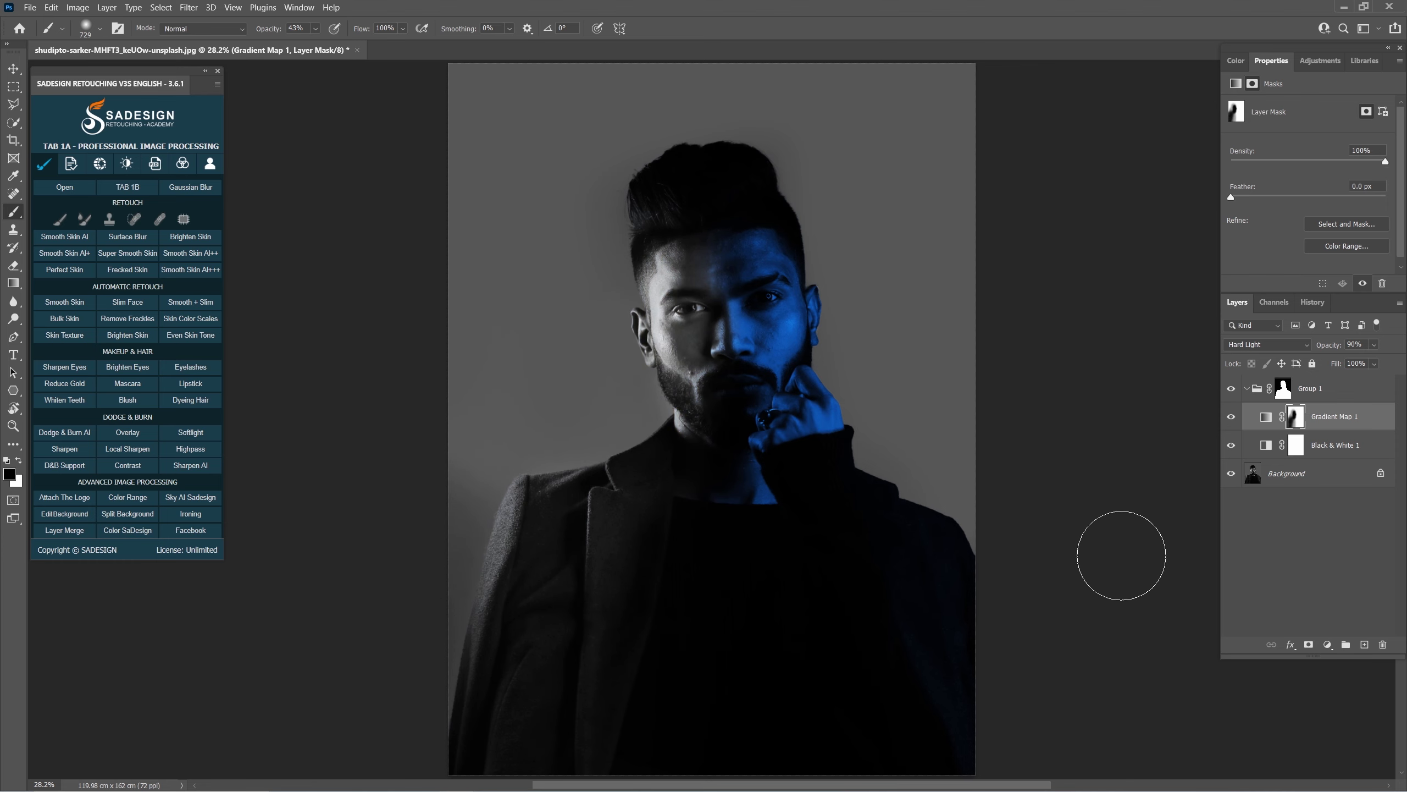
Step: Duplicate the Gradient Map layer and invert the copy's layer mask
{"action": "left_click", "coordinate": [1236, 418]}
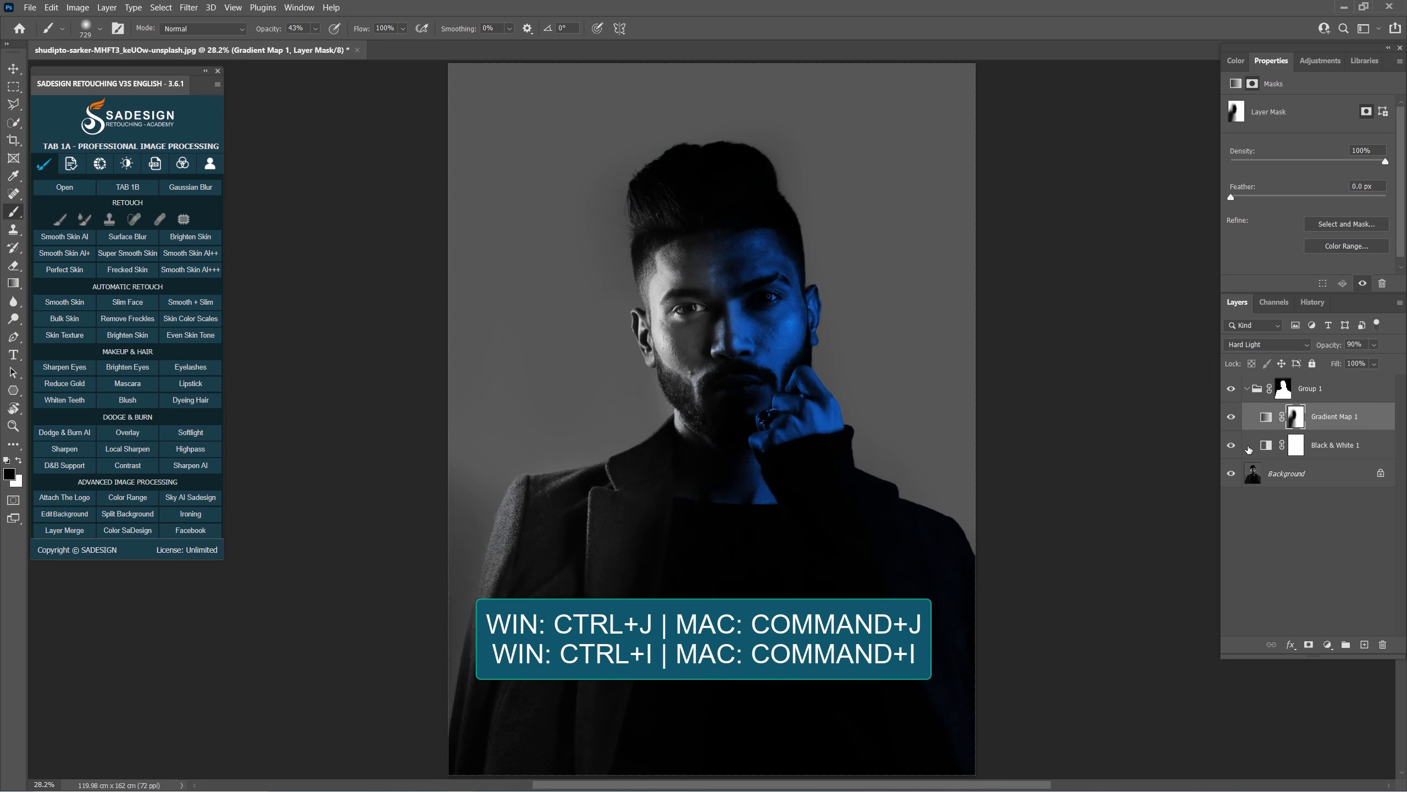
{"action": "key", "text": "ctrl+j"}
{"action": "key", "text": "ctrl+i"}
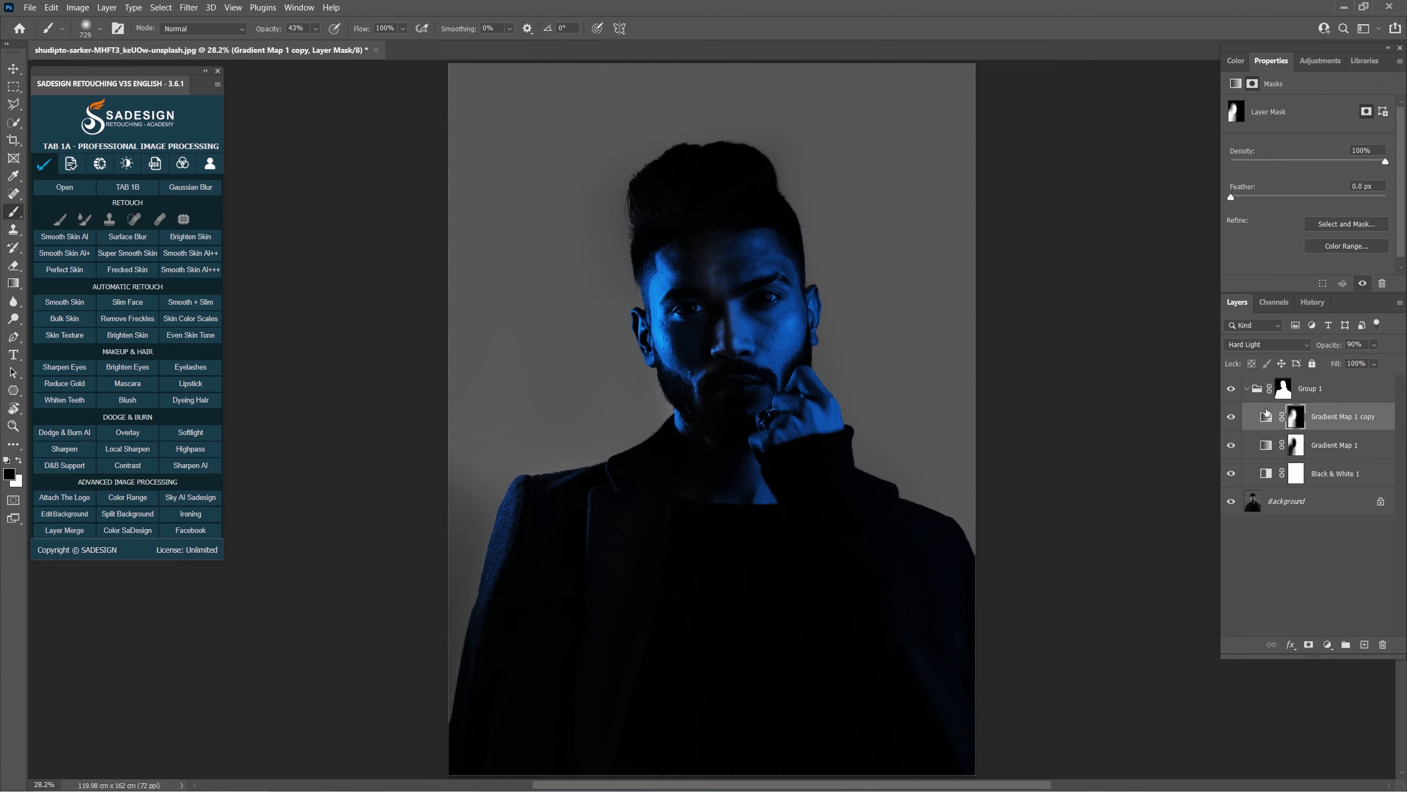
Step: Change the blue end stop of the copied Gradient Map's gradient to red, ff0000
{"action": "left_click", "coordinate": [1261, 424]}
{"action": "left_click", "coordinate": [1350, 115]}
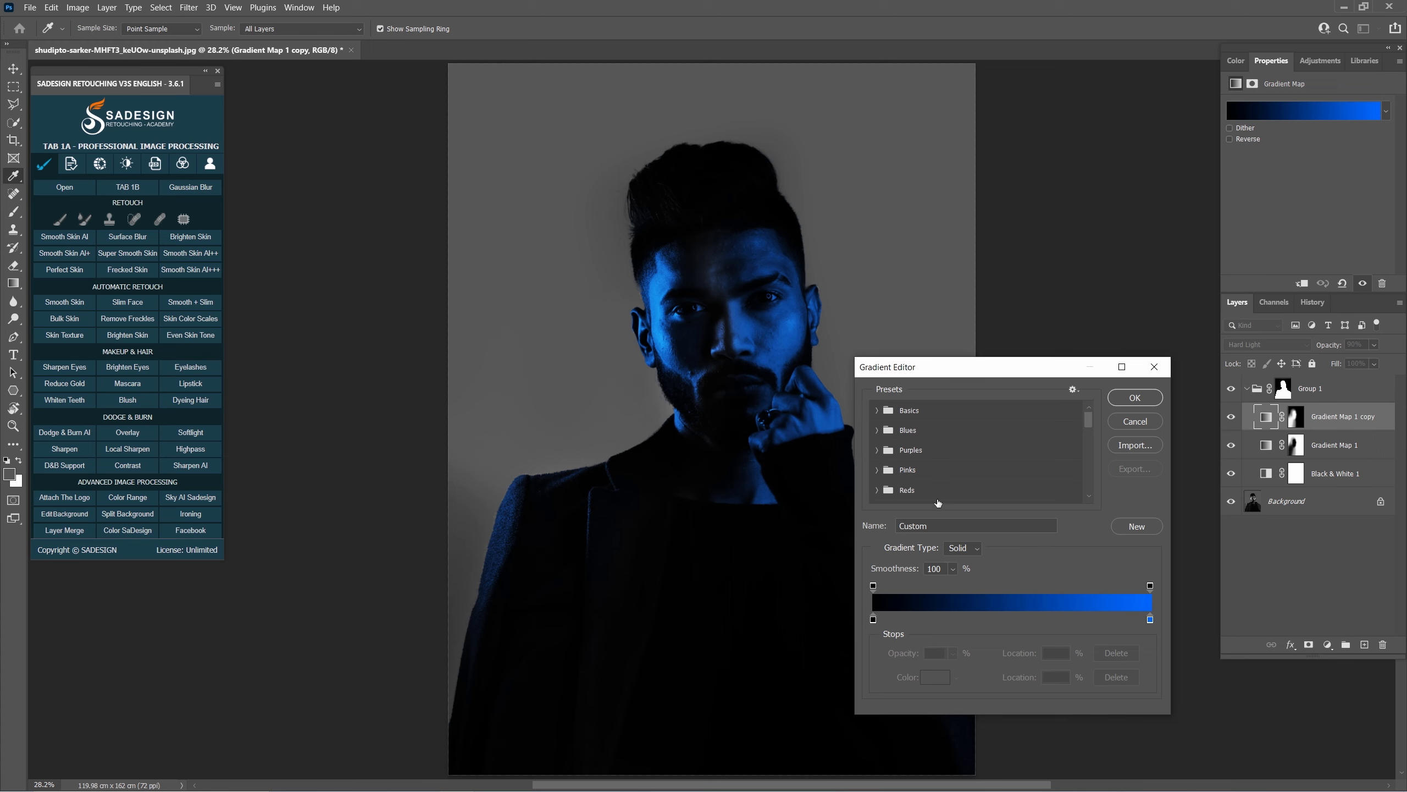
{"action": "left_click", "coordinate": [1149, 619]}
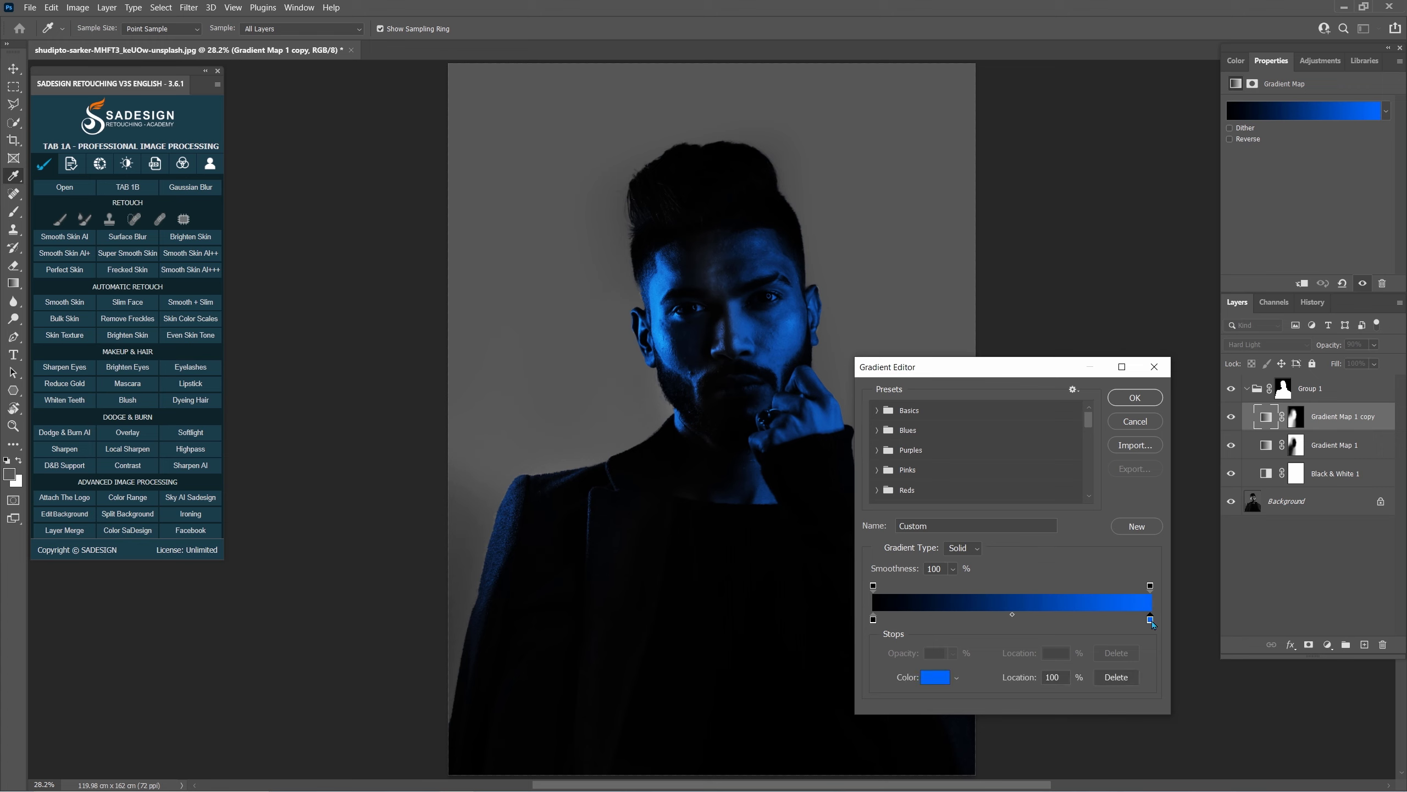
{"action": "left_click", "coordinate": [943, 678]}
{"action": "type", "text": "ff0000"}
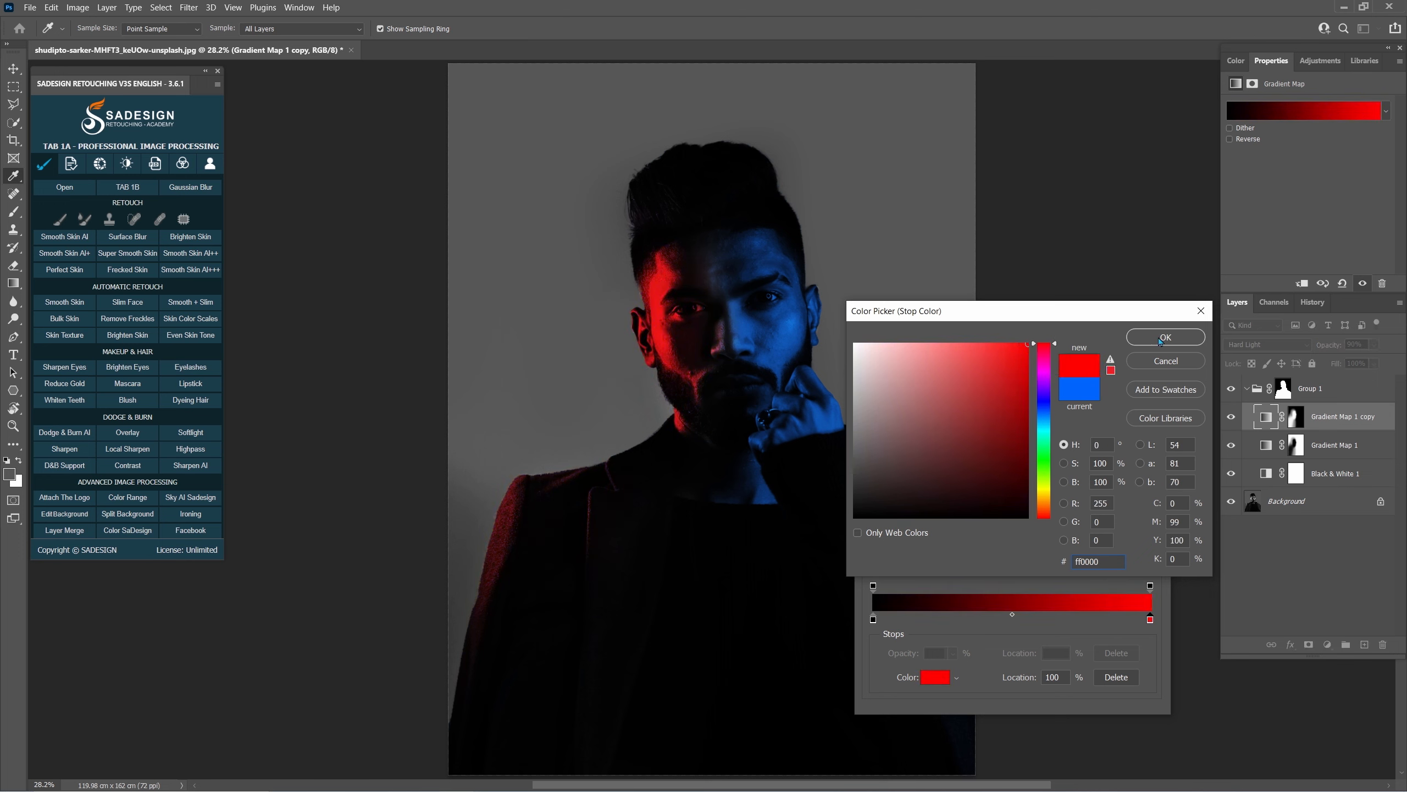
{"action": "left_click", "coordinate": [1166, 338]}
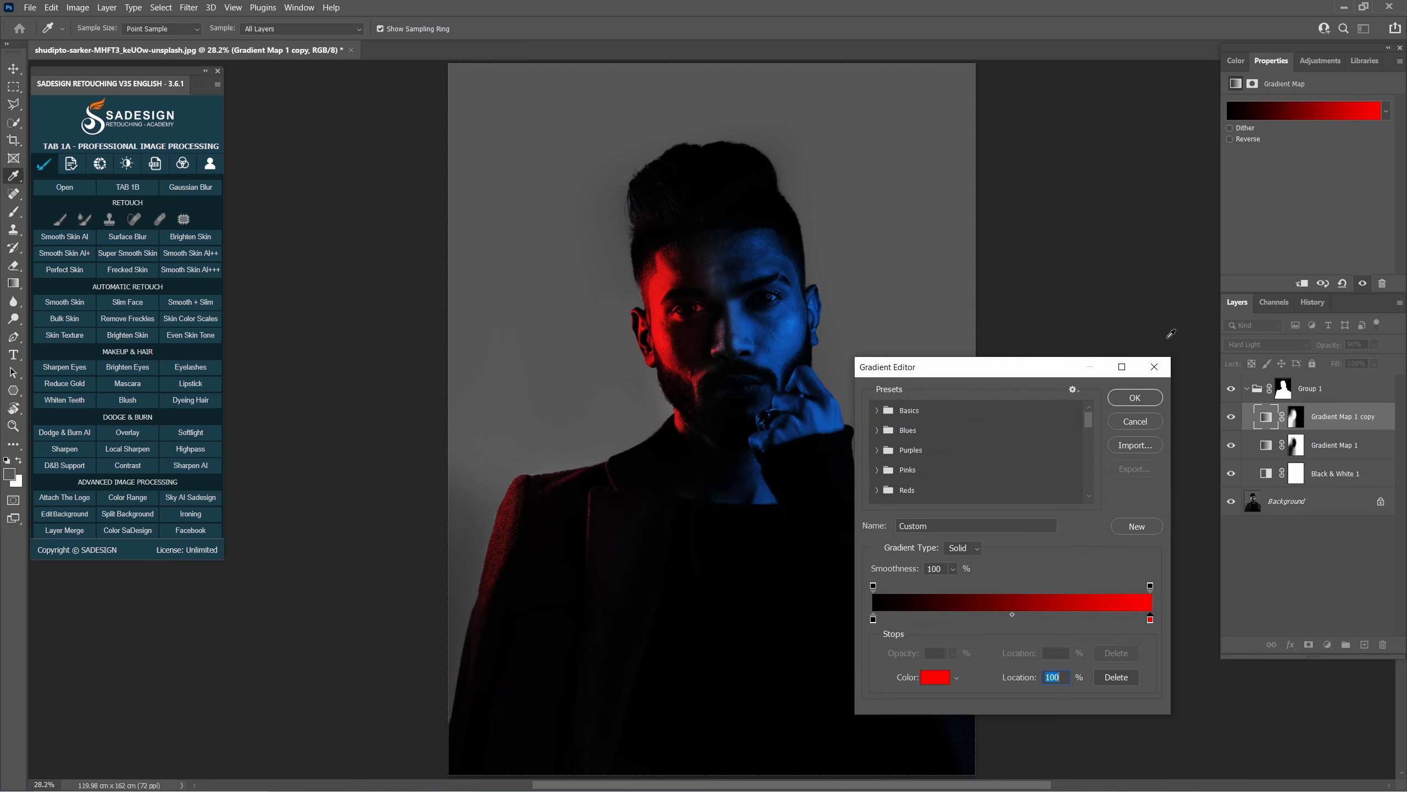
{"action": "left_click", "coordinate": [1140, 399]}
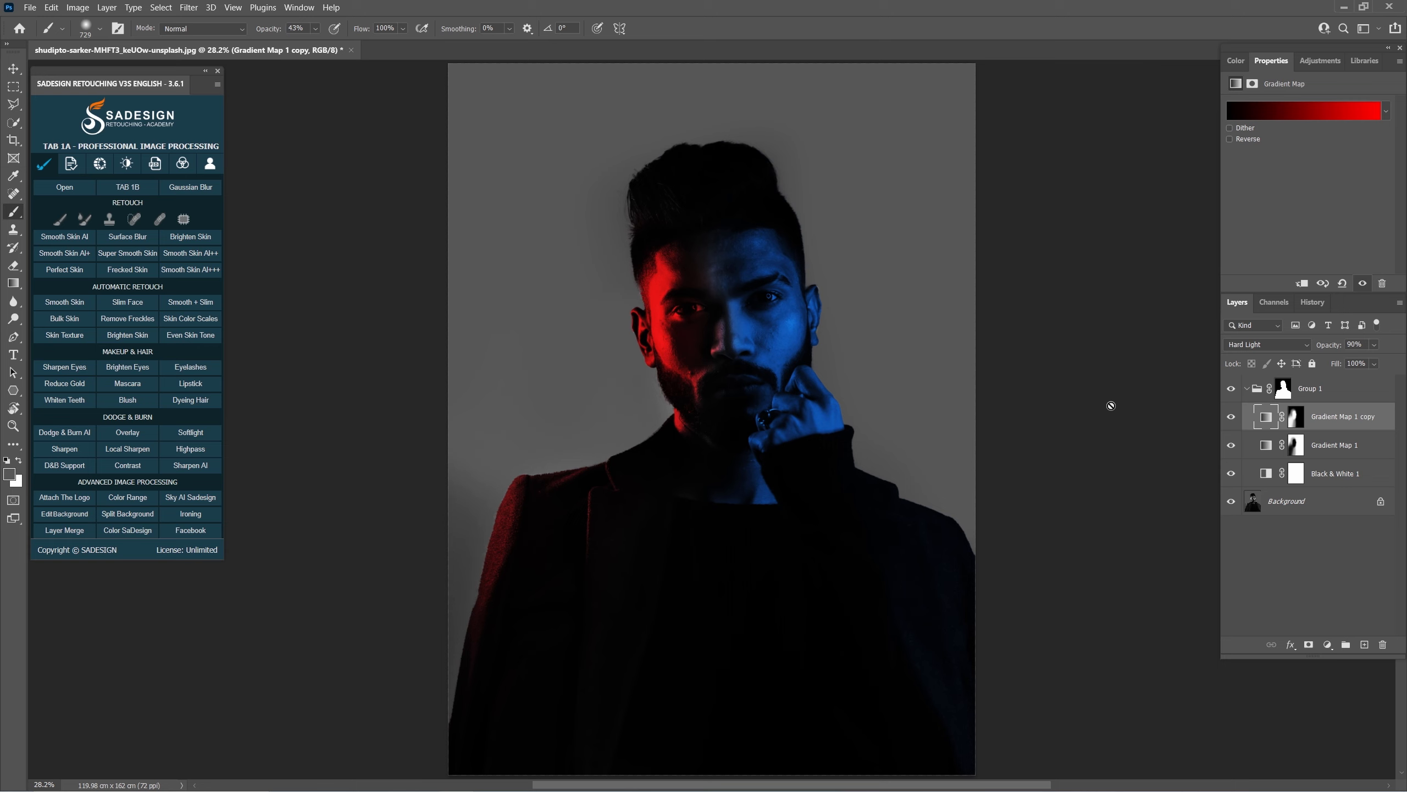
Step: Paint black on the original blue Gradient Map's mask over the coat and the centre of the face to reduce the blue there
{"action": "left_click", "coordinate": [1296, 449]}
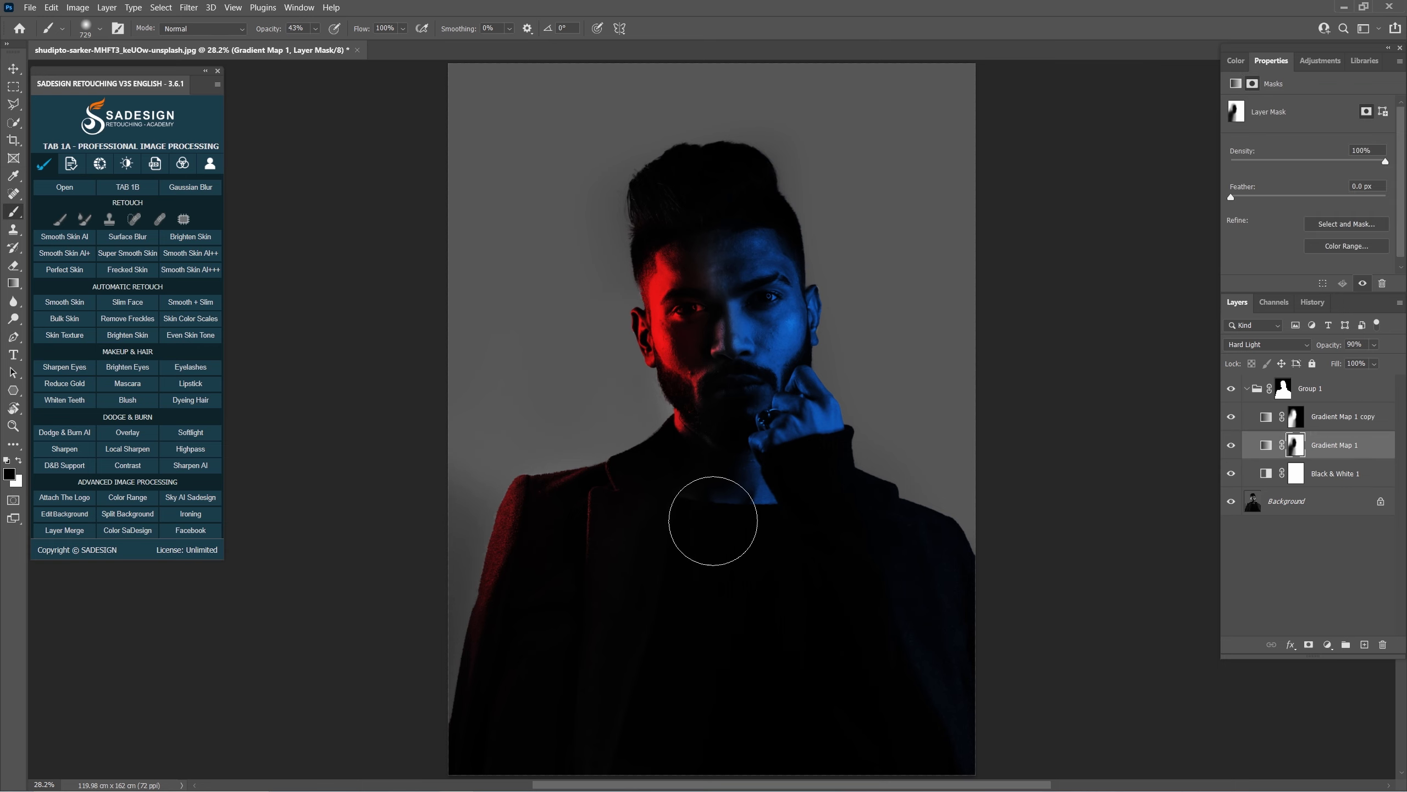
{"action": "key", "text": "e"}
{"action": "key", "text": "b"}
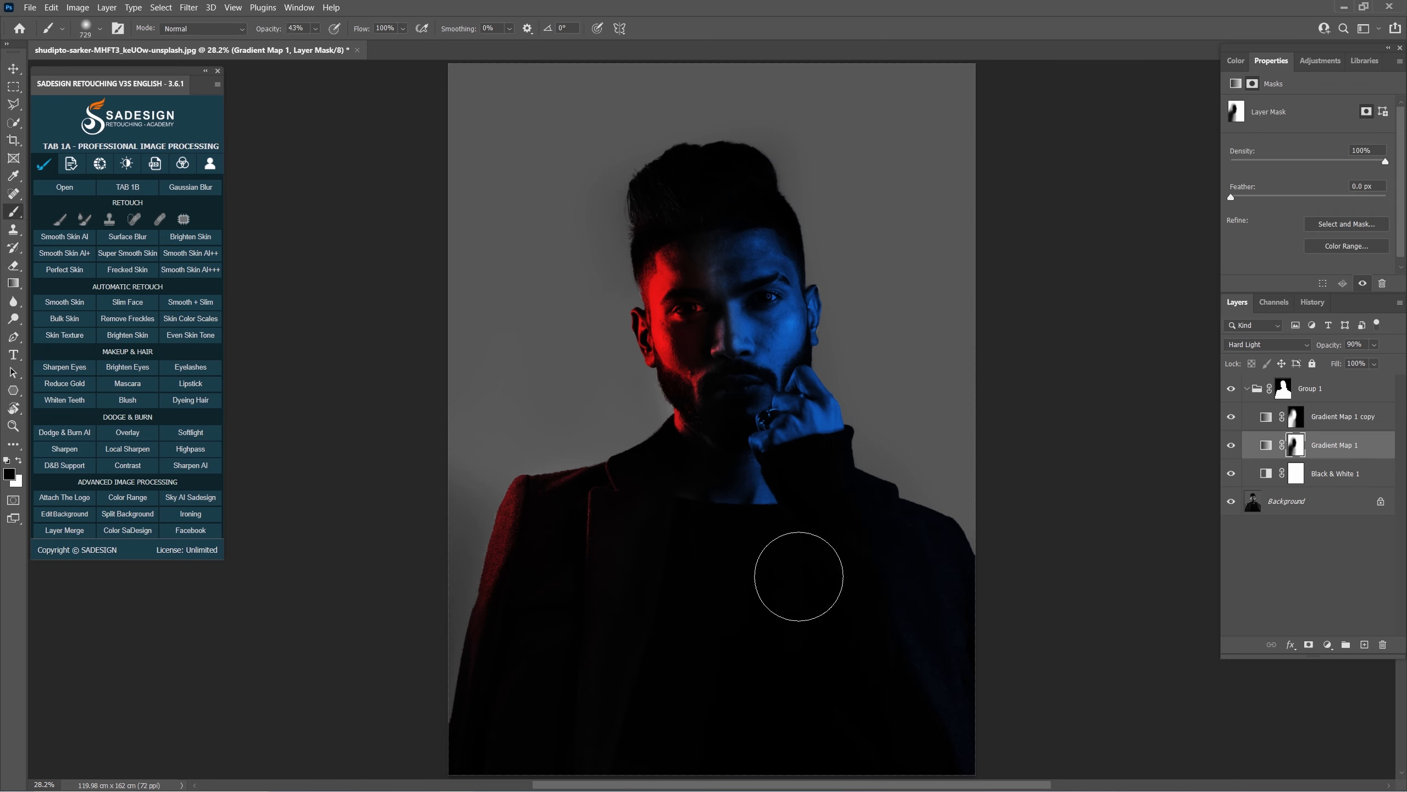
{"action": "right_click", "coordinate": [12, 215]}
{"action": "left_click", "coordinate": [58, 211]}
{"action": "mouse_move", "coordinate": [817, 595]}
{"action": "left_mouse_down"}
{"action": "mouse_move", "coordinate": [802, 561]}
{"action": "mouse_move", "coordinate": [841, 558]}
{"action": "mouse_move", "coordinate": [934, 620]}
{"action": "mouse_move", "coordinate": [952, 771]}
{"action": "mouse_move", "coordinate": [763, 771]}
{"action": "mouse_move", "coordinate": [853, 766]}
{"action": "mouse_move", "coordinate": [876, 599]}
{"action": "mouse_move", "coordinate": [837, 535]}
{"action": "mouse_move", "coordinate": [803, 551]}
{"action": "mouse_move", "coordinate": [774, 781]}
{"action": "mouse_move", "coordinate": [864, 782]}
{"action": "mouse_move", "coordinate": [818, 738]}
{"action": "mouse_move", "coordinate": [790, 598]}
{"action": "left_mouse_up"}
{"action": "left_click_drag", "start_coordinate": [741, 293], "coordinate": [762, 353]}
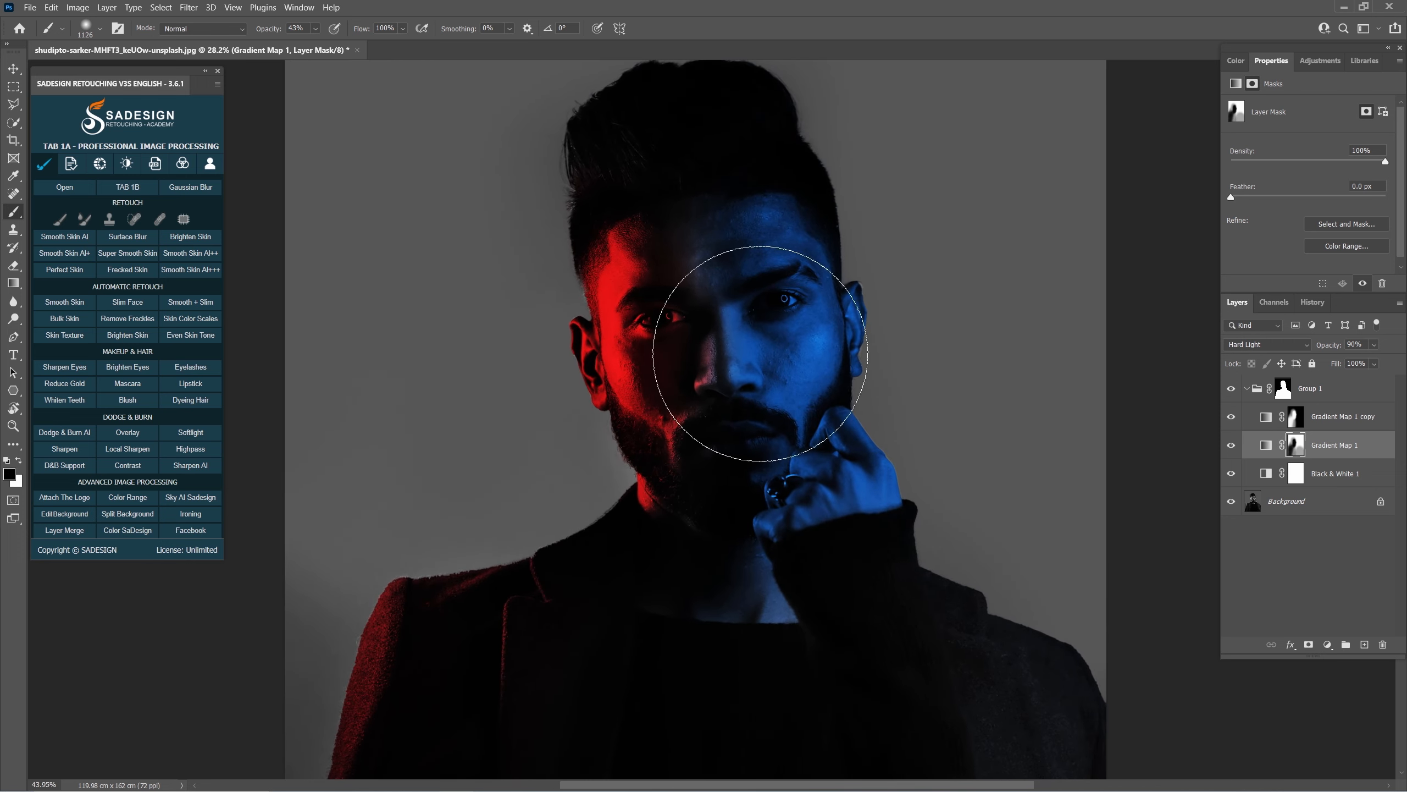
{"action": "left_click_drag", "start_coordinate": [841, 320], "coordinate": [738, 311]}
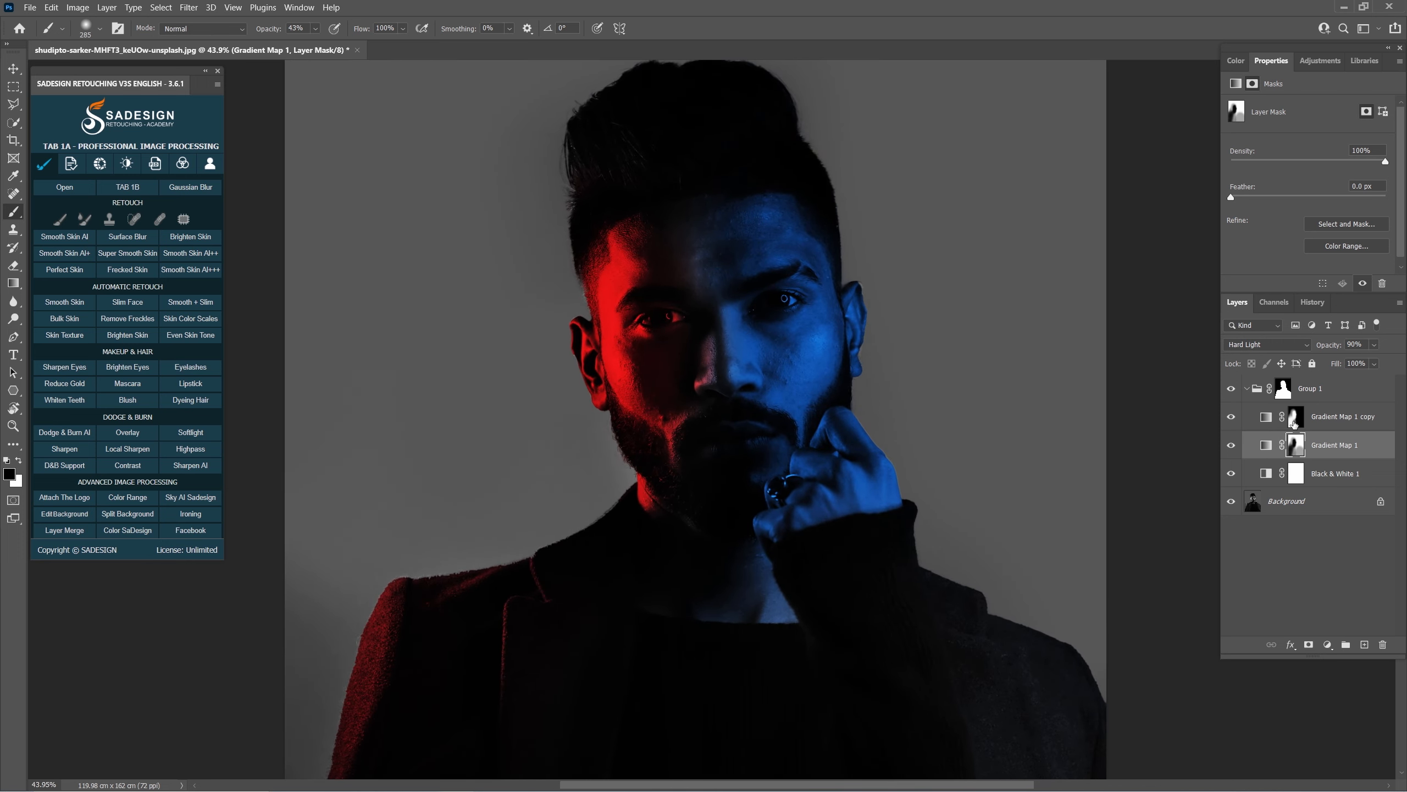
Step: Refine the red Gradient Map copy's mask on the centre of the forehead, painting first with black and then with white
{"action": "left_click", "coordinate": [1294, 423]}
{"action": "left_click_drag", "start_coordinate": [672, 257], "coordinate": [696, 248]}
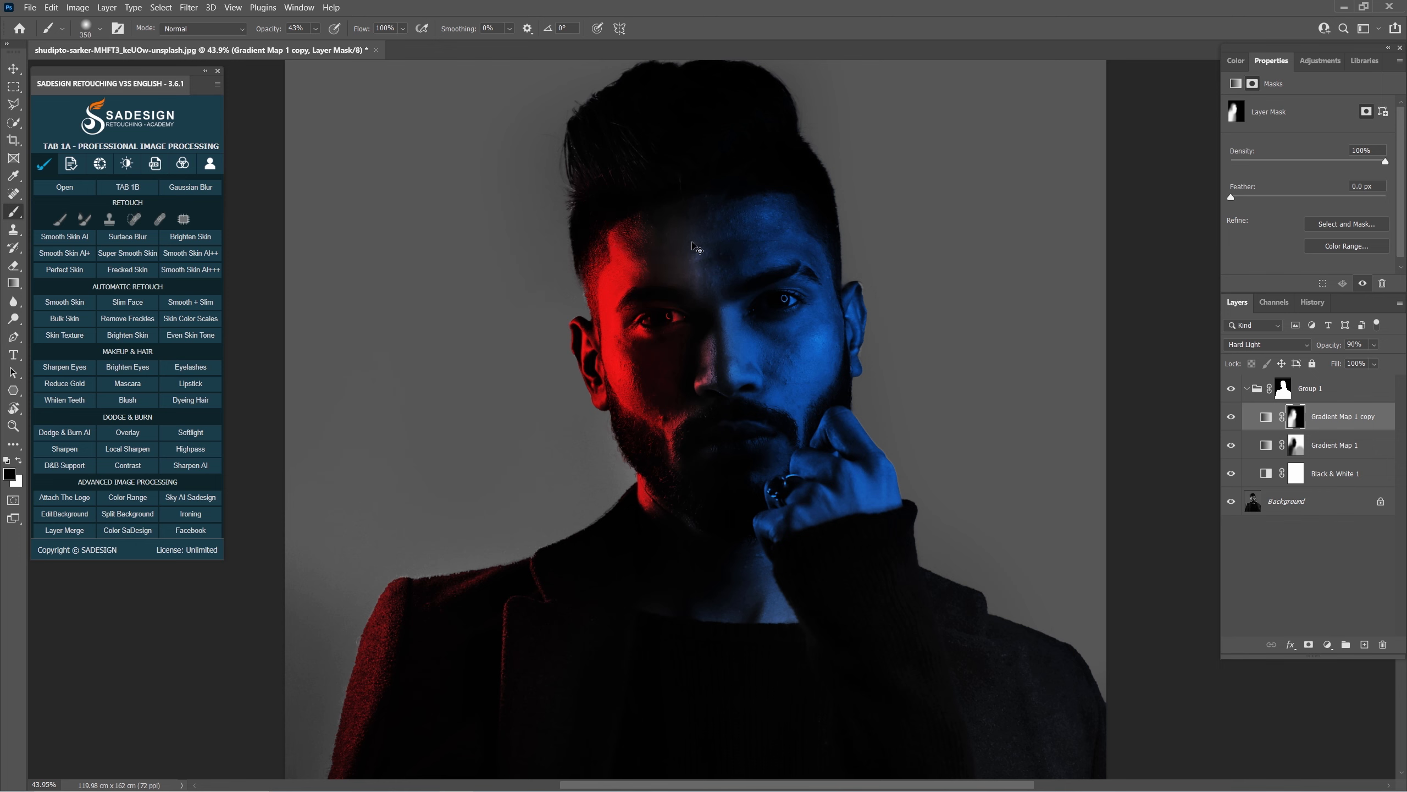
{"action": "left_click", "coordinate": [17, 460]}
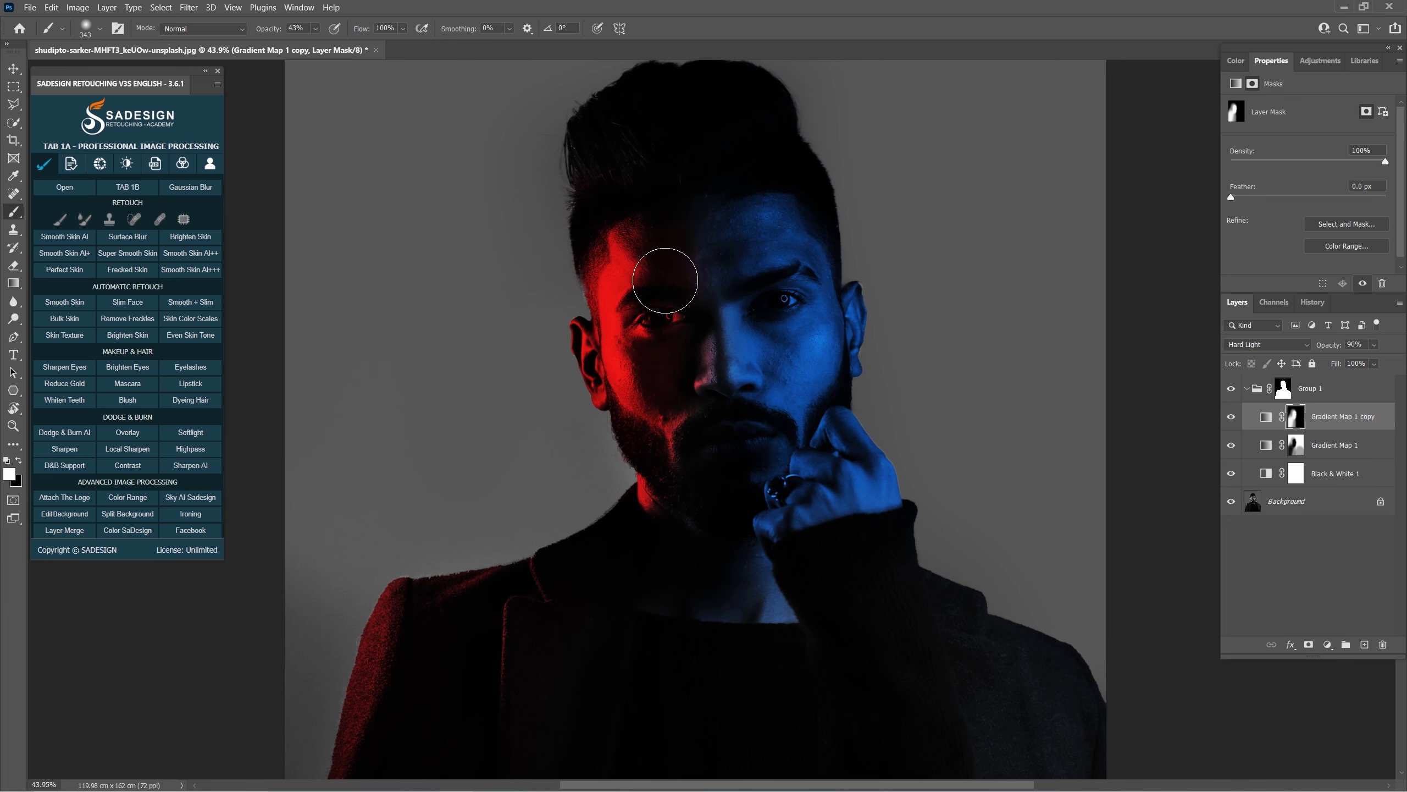
{"action": "right_click", "coordinate": [689, 271], "text": "alt"}
{"action": "left_click_drag", "start_coordinate": [666, 224], "coordinate": [668, 257]}
Step: Paint black on the blue Gradient Map's mask over the forehead and eye area on the red-lit side of the face
{"action": "left_click", "coordinate": [1299, 449]}
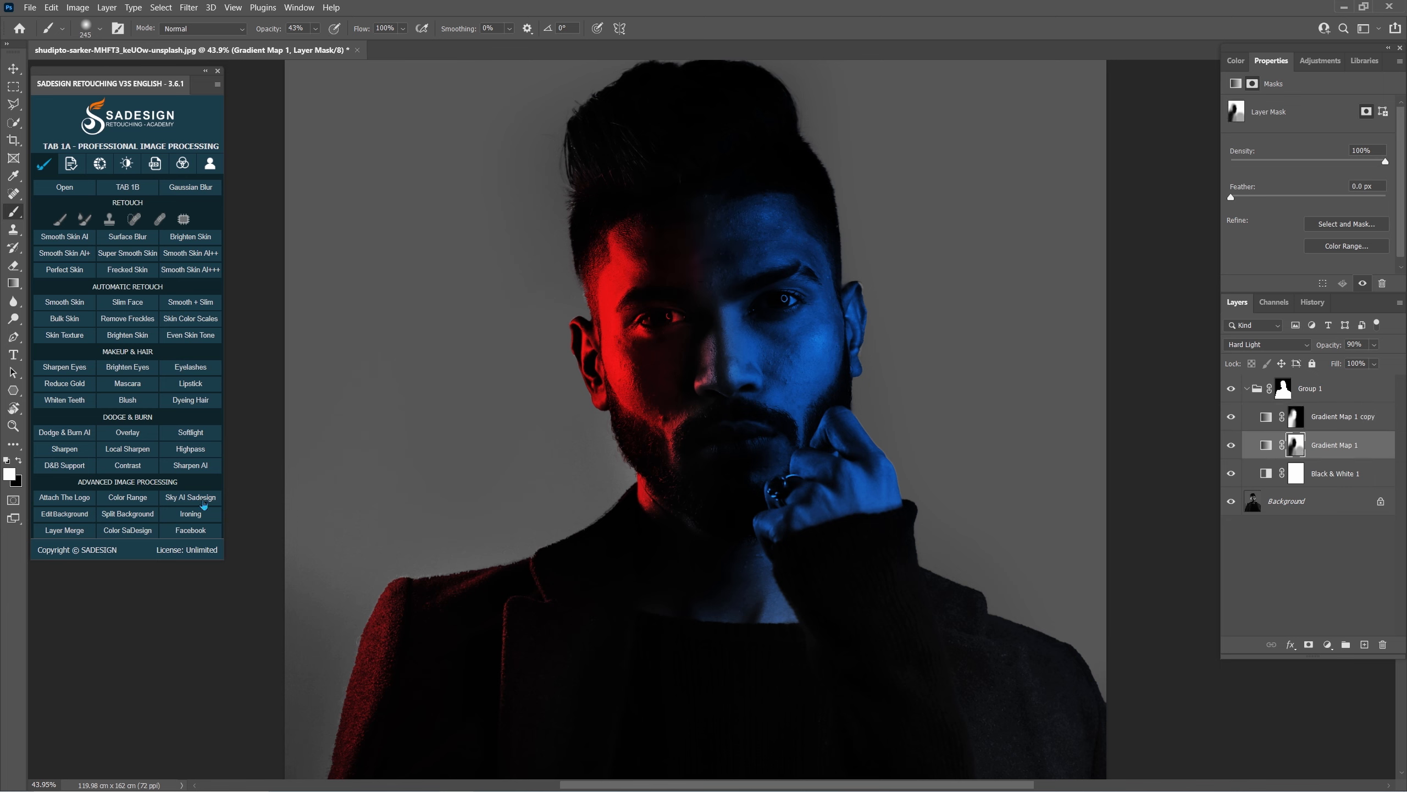
{"action": "left_click", "coordinate": [19, 461]}
{"action": "mouse_move", "coordinate": [675, 234]}
{"action": "left_mouse_down"}
{"action": "mouse_move", "coordinate": [690, 304]}
{"action": "mouse_move", "coordinate": [662, 228]}
{"action": "mouse_move", "coordinate": [655, 302]}
{"action": "mouse_move", "coordinate": [671, 316]}
{"action": "mouse_move", "coordinate": [668, 201]}
{"action": "mouse_move", "coordinate": [647, 326]}
{"action": "mouse_move", "coordinate": [640, 232]}
{"action": "left_mouse_up"}
{"action": "left_click_drag", "start_coordinate": [686, 335], "coordinate": [671, 334]}
{"action": "mouse_move", "coordinate": [691, 331]}
{"action": "left_mouse_down"}
{"action": "mouse_move", "coordinate": [701, 382]}
{"action": "mouse_move", "coordinate": [703, 369]}
{"action": "mouse_move", "coordinate": [683, 377]}
{"action": "mouse_move", "coordinate": [659, 487]}
{"action": "mouse_move", "coordinate": [619, 226]}
{"action": "mouse_move", "coordinate": [617, 312]}
{"action": "left_mouse_up"}
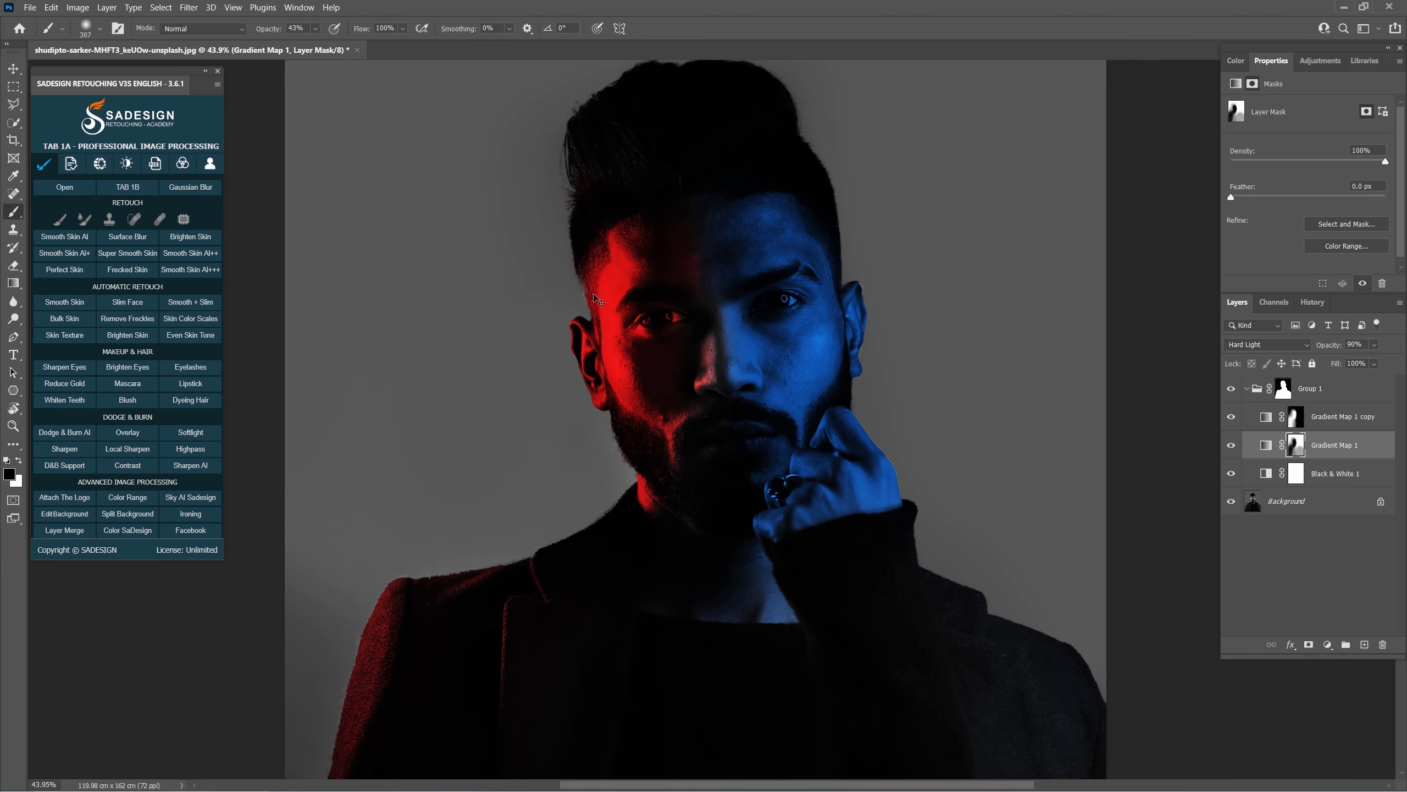
Step: Collapse the layer group and toggle its visibility to compare the whole portrait before and after the effect, leaving the group shown
{"action": "scroll", "coordinate": [594, 300], "scroll_direction": "down", "scroll_amount": 3}
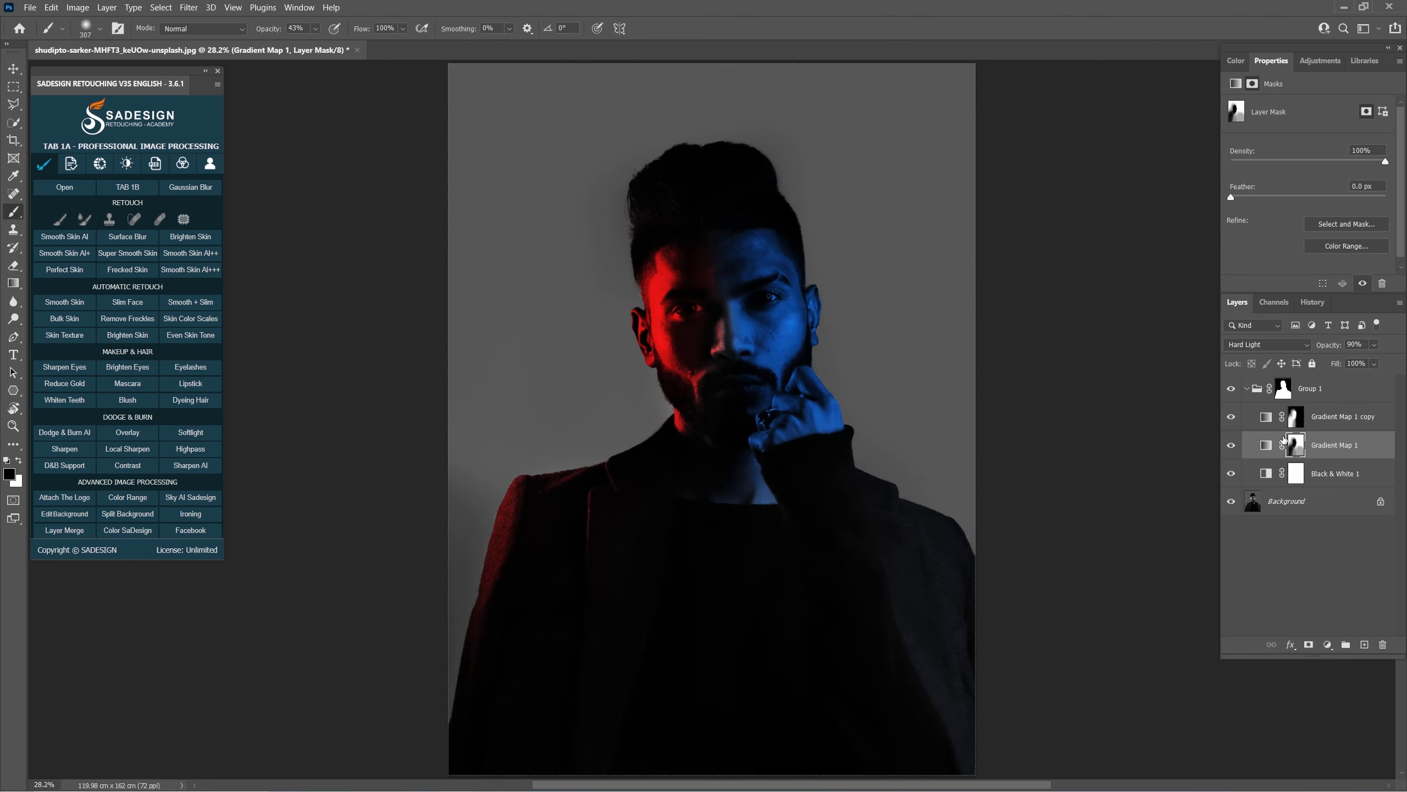
{"action": "left_click", "coordinate": [1246, 390]}
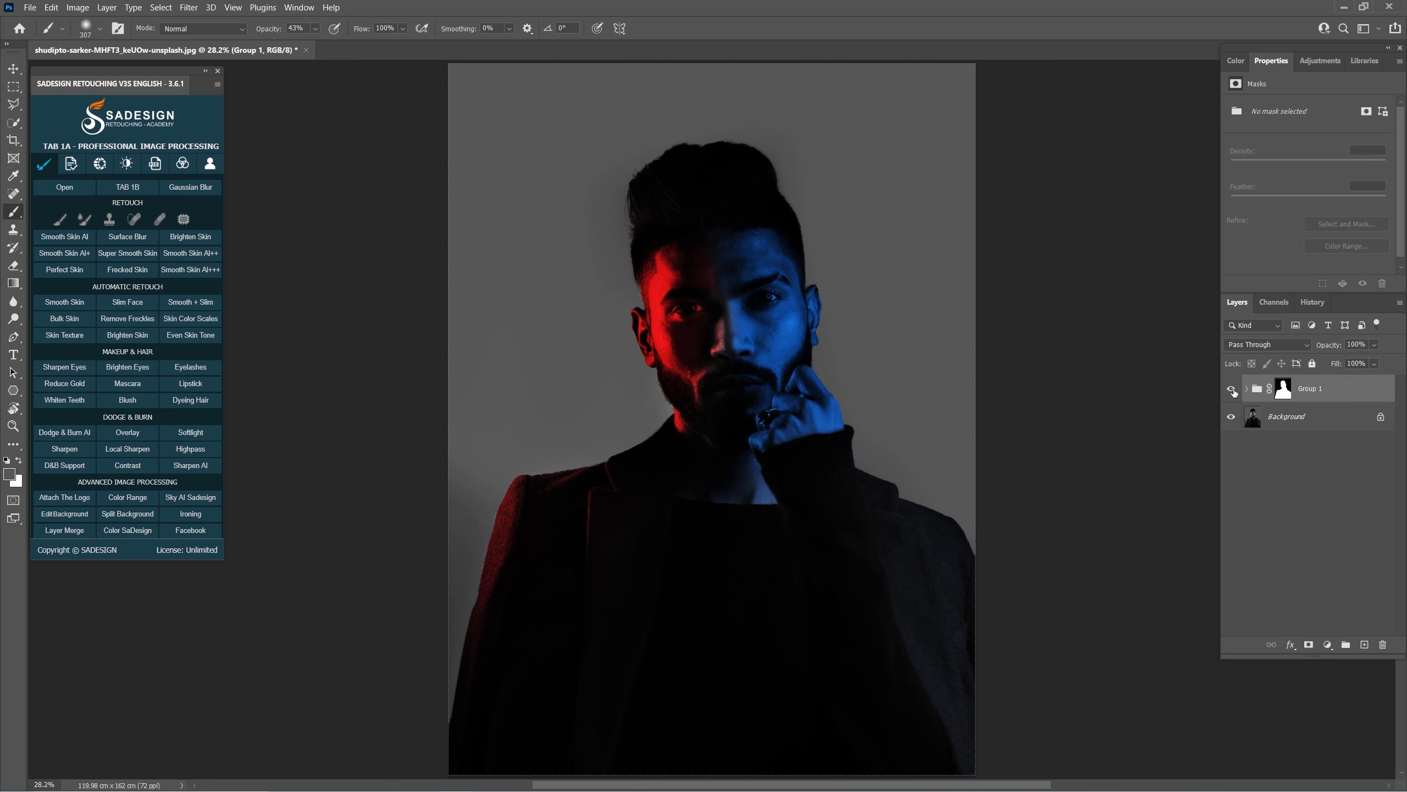
{"action": "left_click", "coordinate": [1232, 390]}
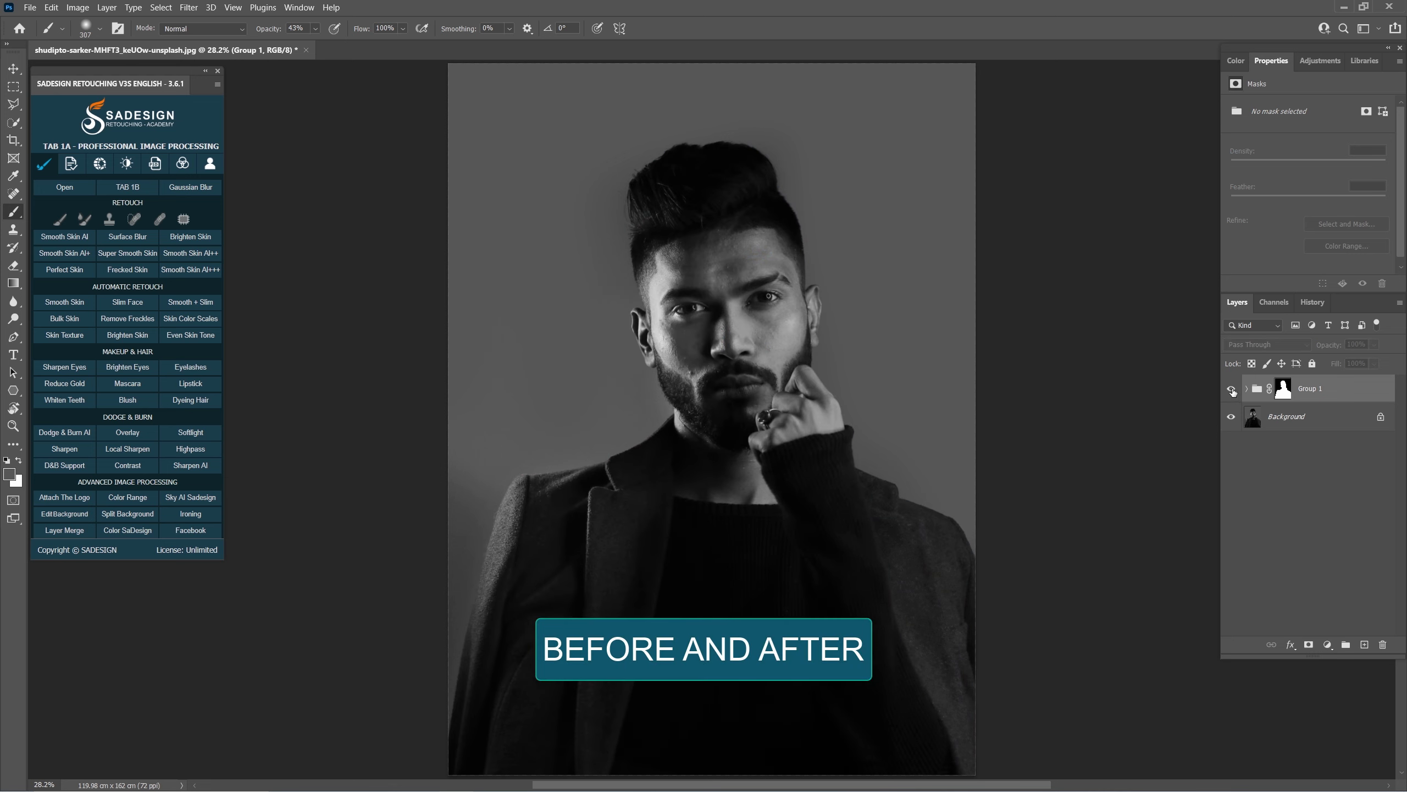
{"action": "left_click", "coordinate": [1232, 390]}
{"action": "left_click", "coordinate": [1232, 390]}
{"action": "left_click", "coordinate": [1232, 390]}
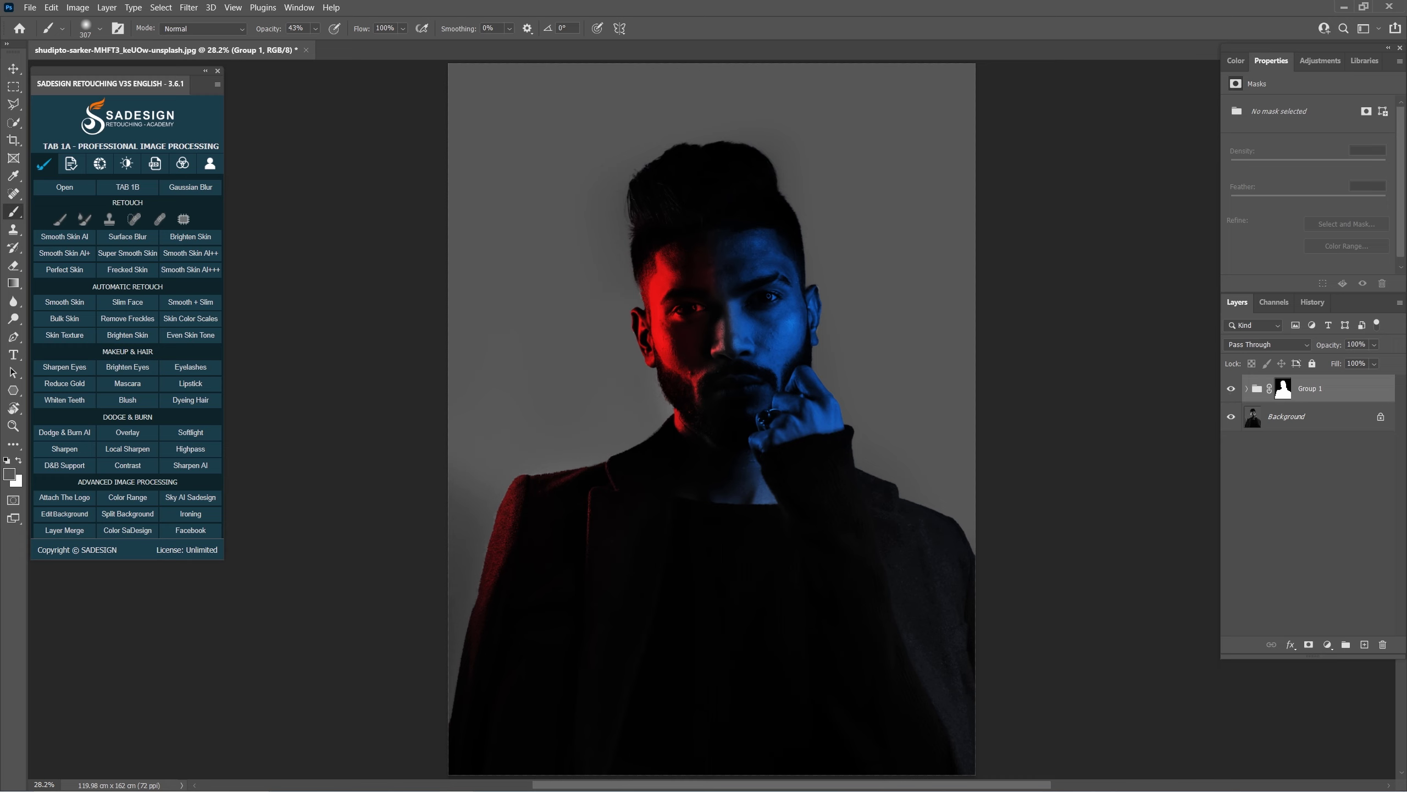